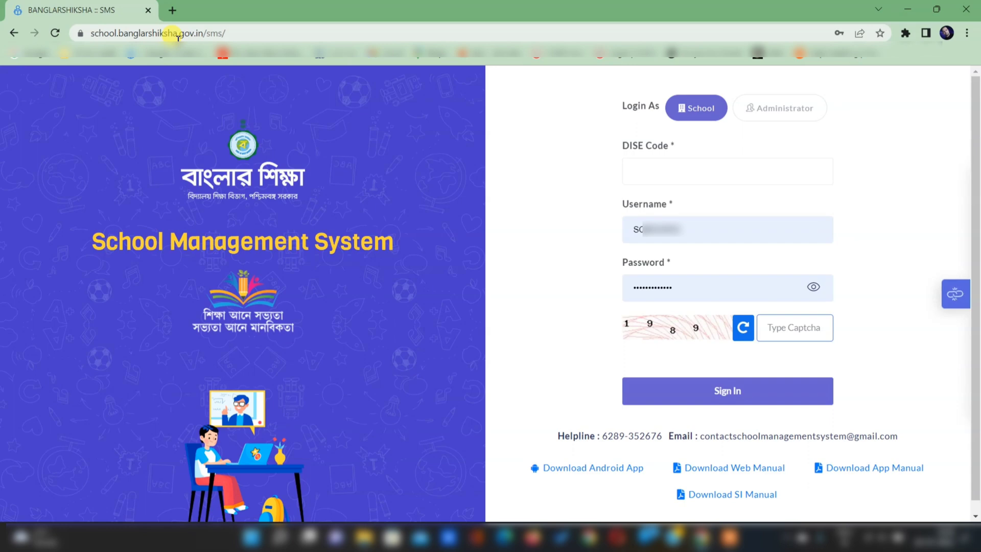
- Fill in the school's DISE code on the School login form and sign in
click(685, 171)
key(ctrl+v)
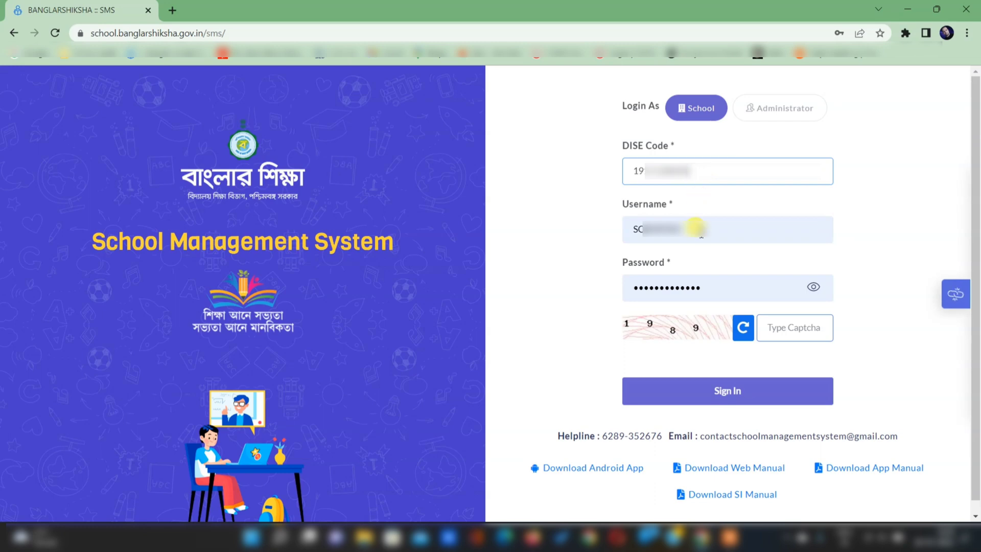
click(699, 258)
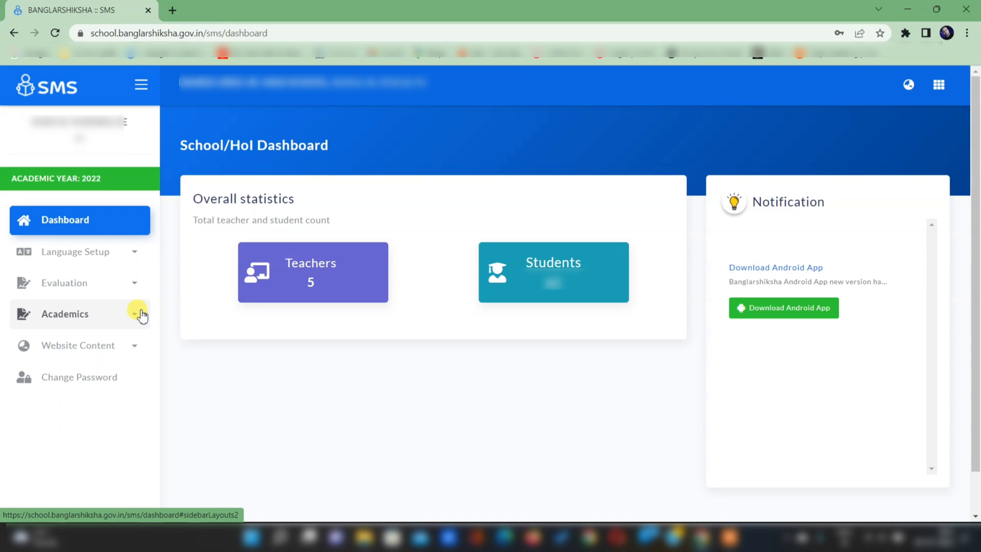
- Open the School Language(Subject) setup and load the class-wise subject languages for the BENGALI medium
middle_click(141, 315)
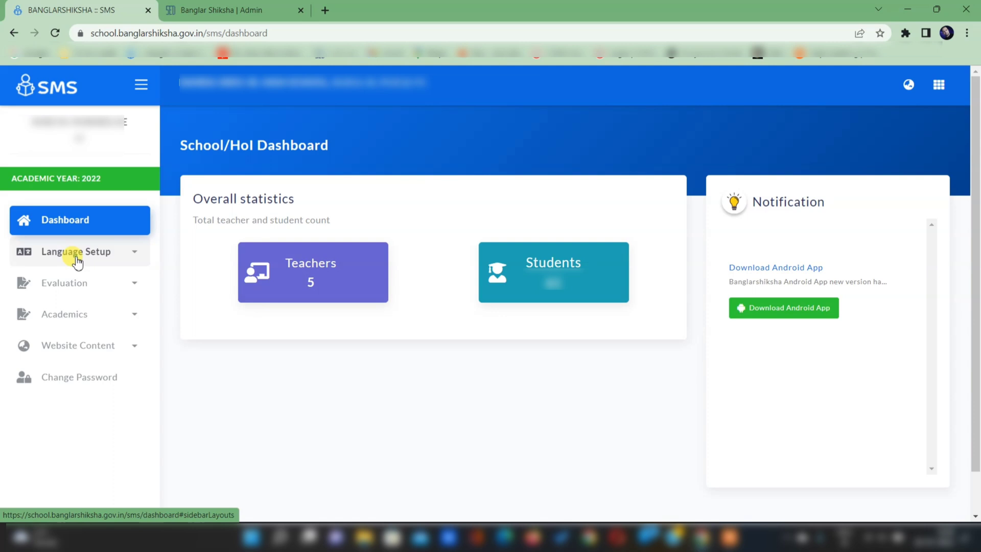
click(77, 260)
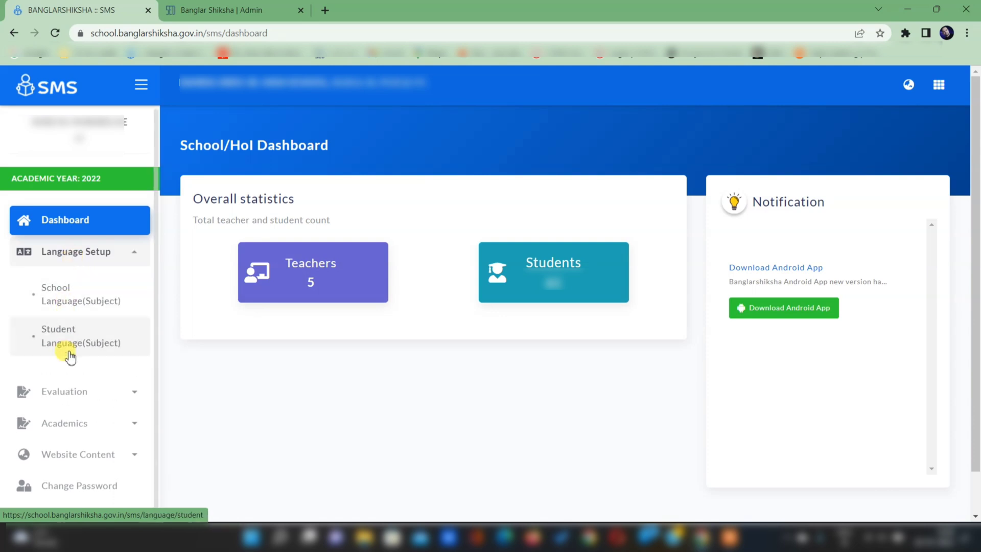
click(73, 296)
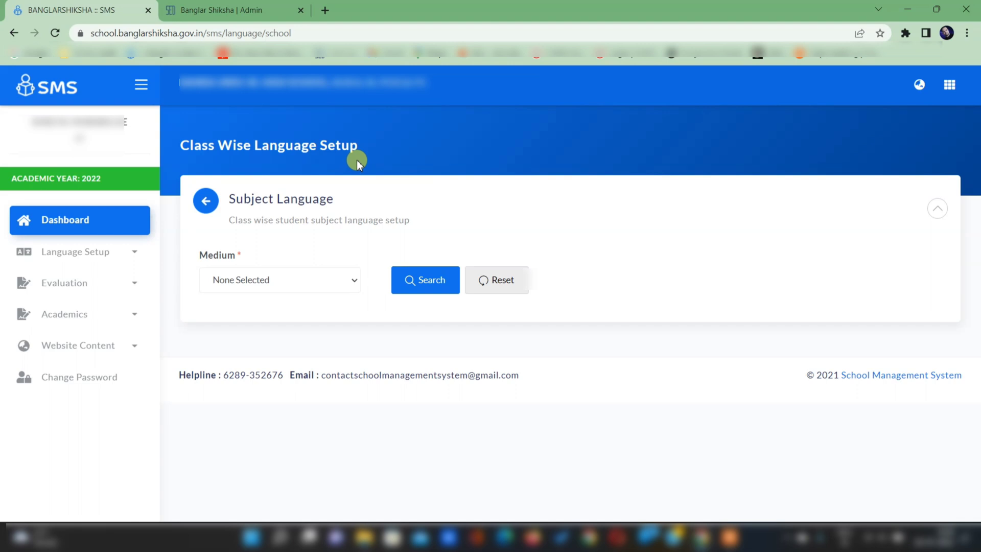
click(242, 280)
click(246, 311)
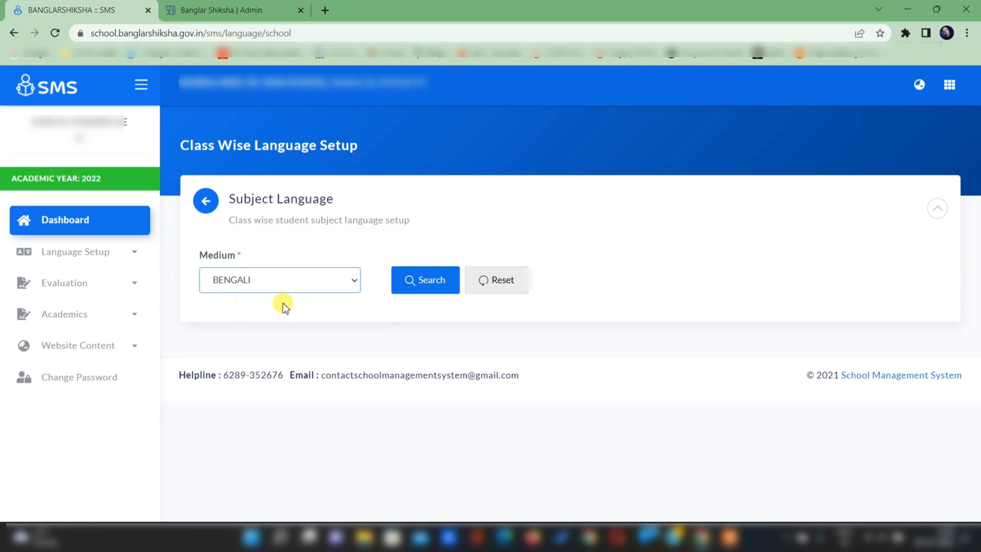
click(406, 280)
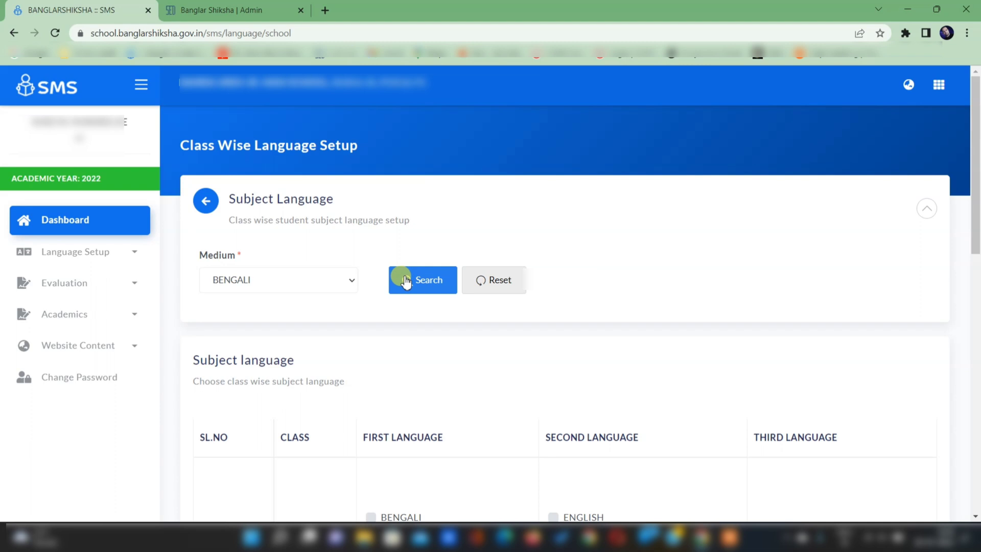
- Set Bengali as first language and English as second language for classes V and VI
scroll(406, 281, down, 4)
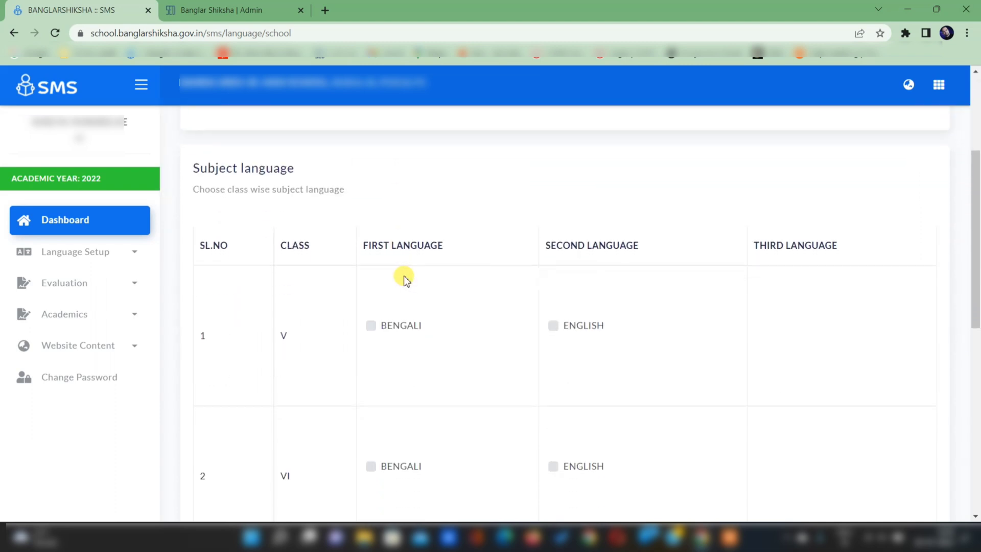
scroll(403, 278, down, 1)
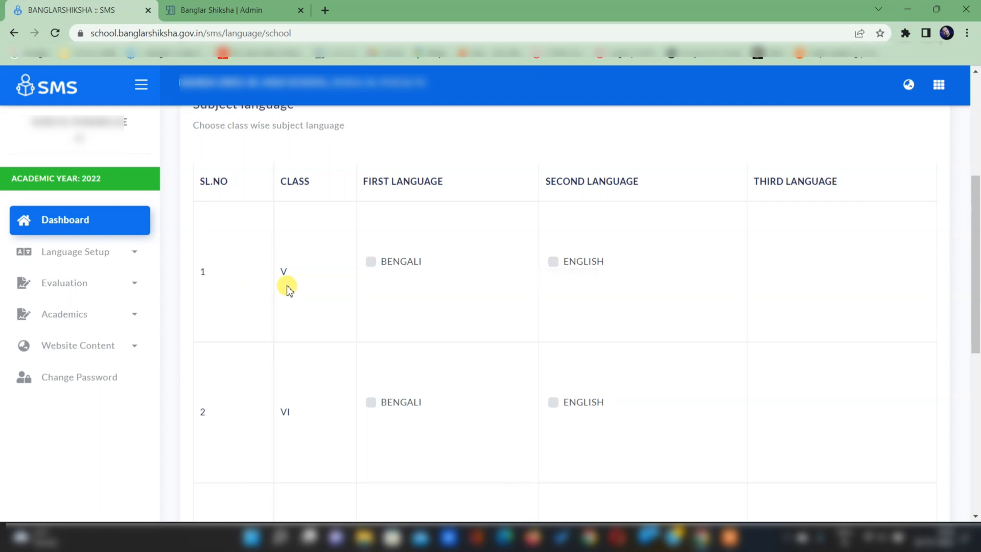
click(370, 261)
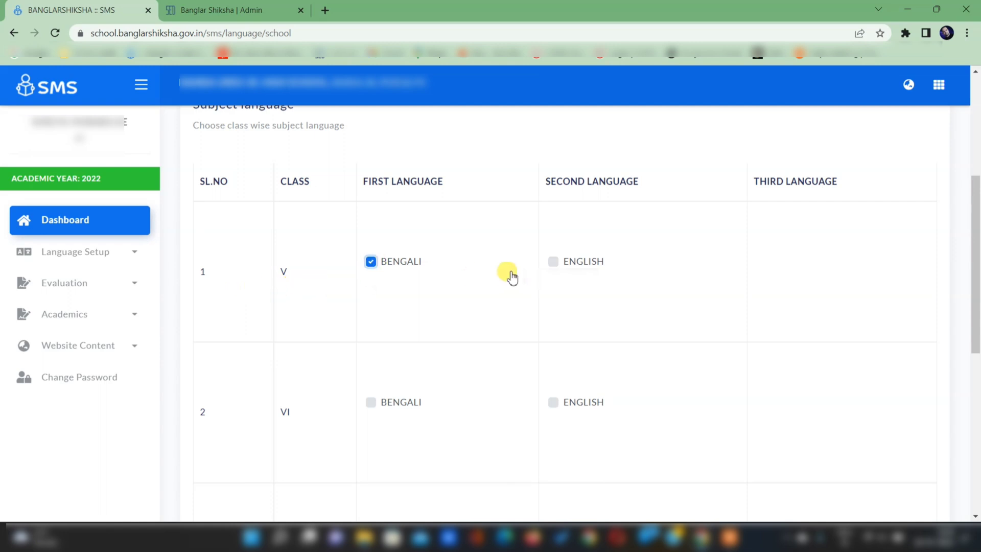
click(552, 262)
click(371, 402)
click(553, 403)
- Set Bengali, English and Sanskrit as the first, second and third languages for class VII
scroll(598, 303, down, 5)
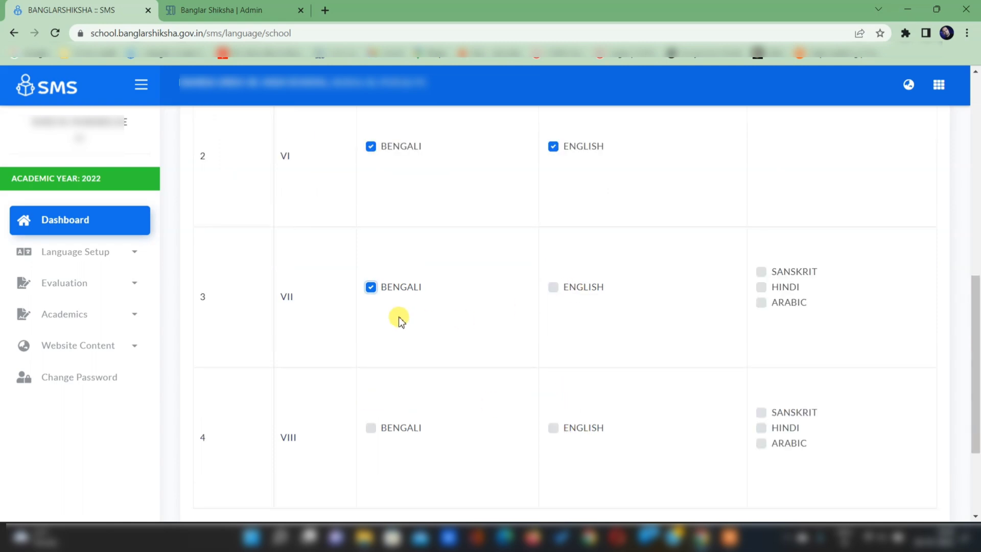
click(555, 290)
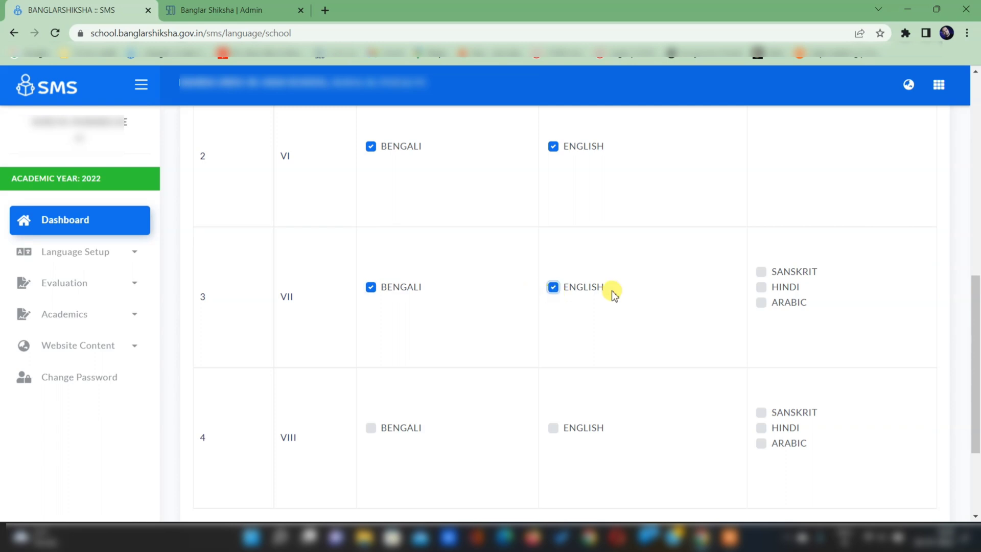
click(761, 273)
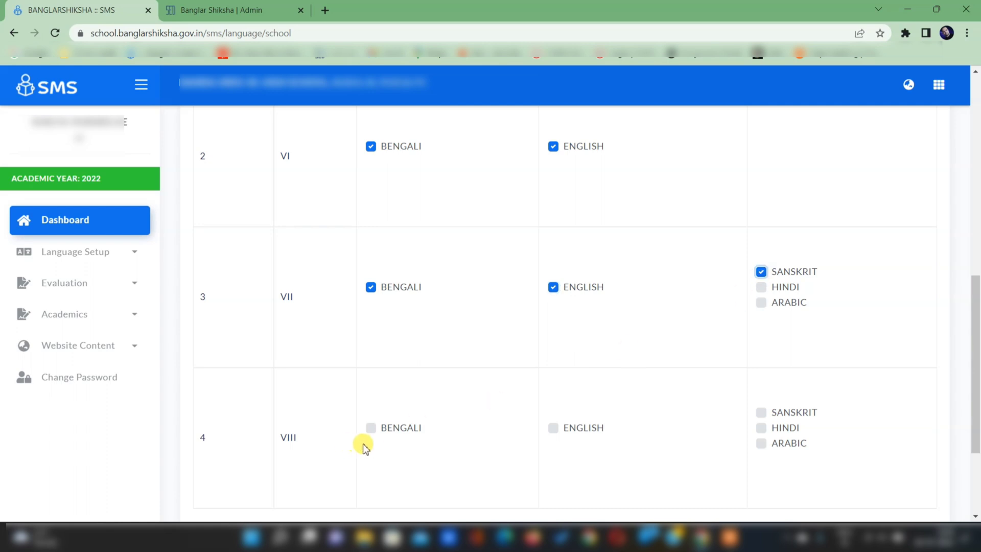
- Set Bengali, English and Sanskrit as class VIII's first, second and third languages, and save the language setup
click(372, 429)
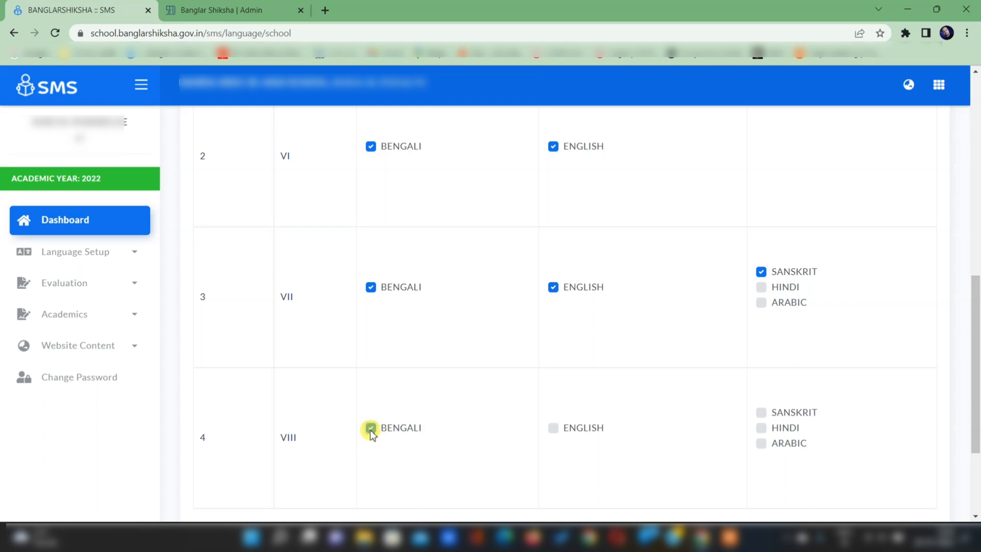
click(556, 431)
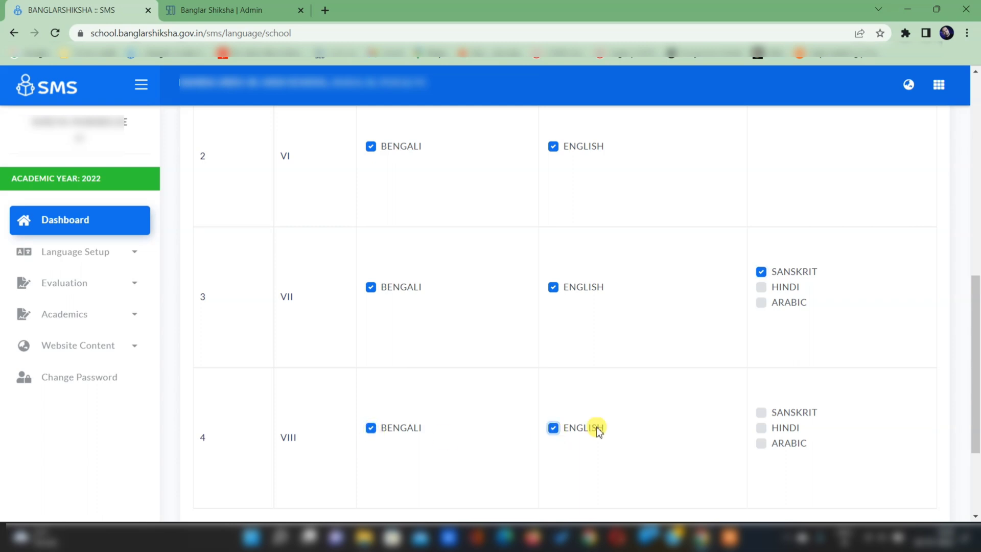
click(761, 414)
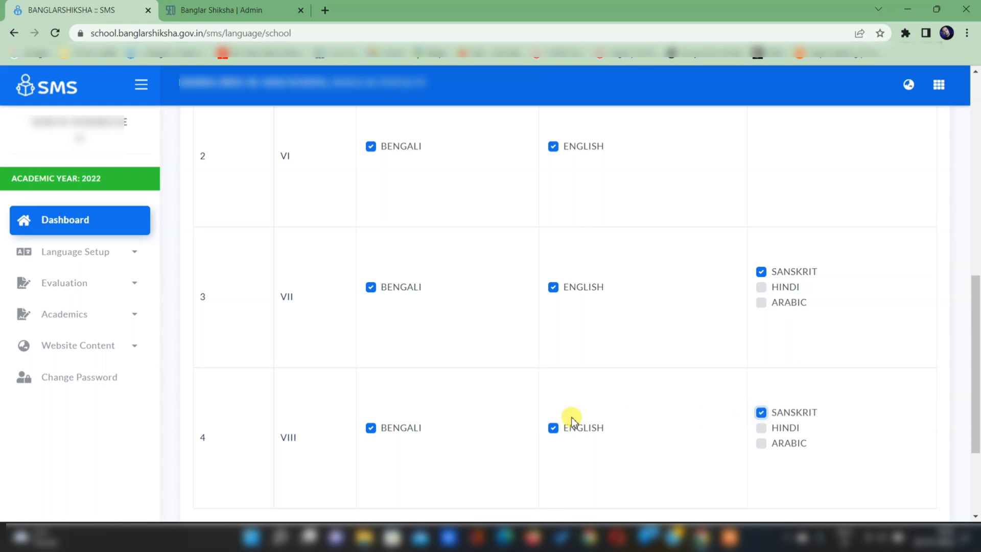
scroll(570, 417, down, 3)
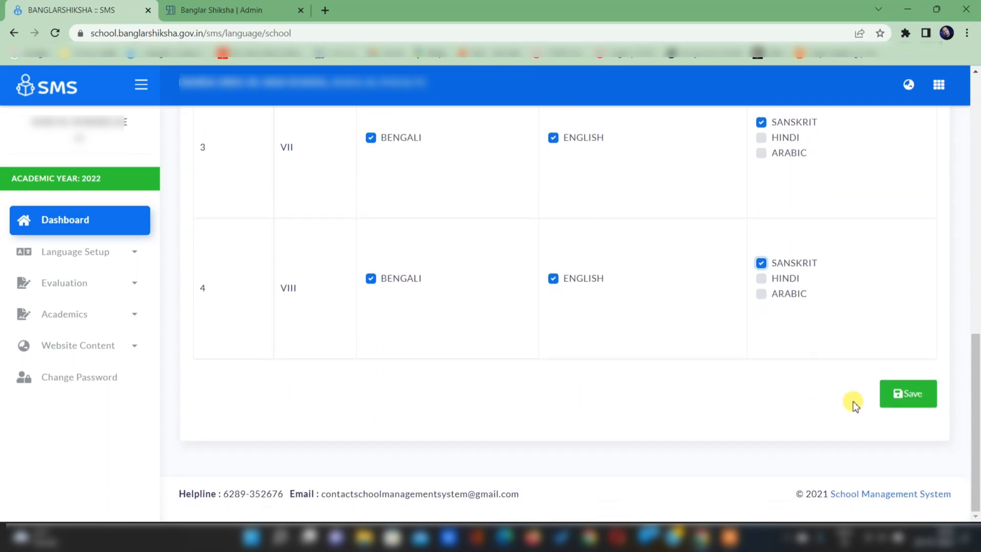
click(901, 401)
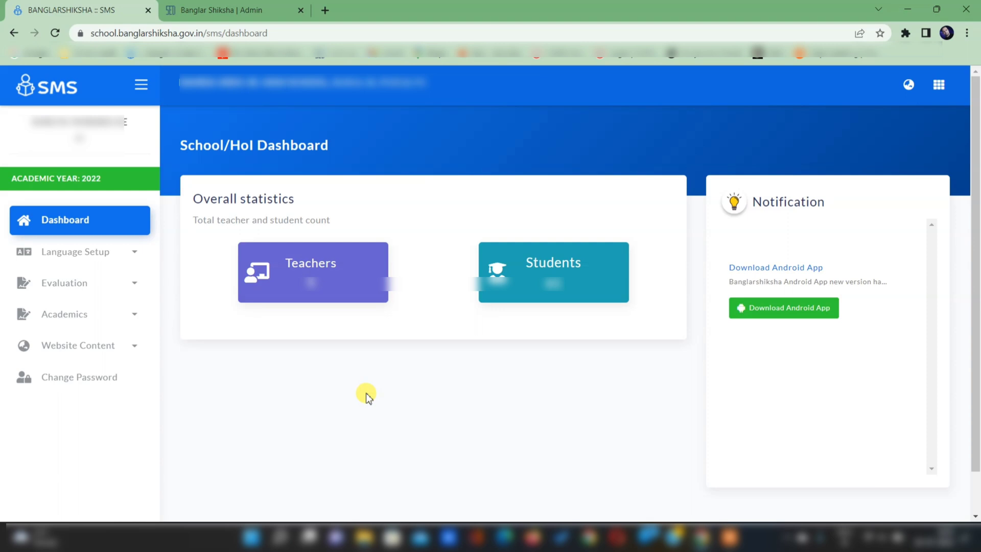
- Open the evaluation's teacher allocation and search with medium BENGALI, class V, term Evaluation-I and category Summative Evaluation
click(87, 294)
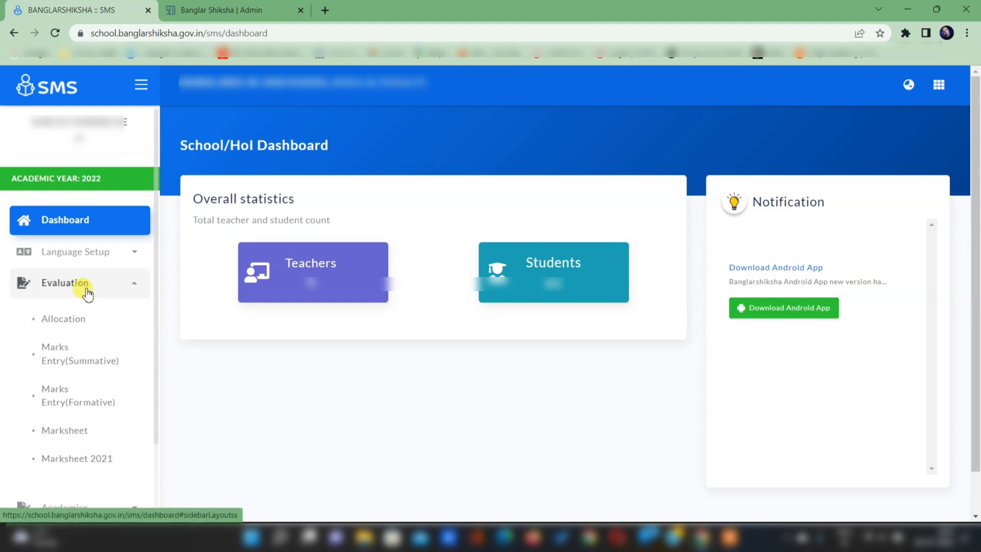
click(72, 320)
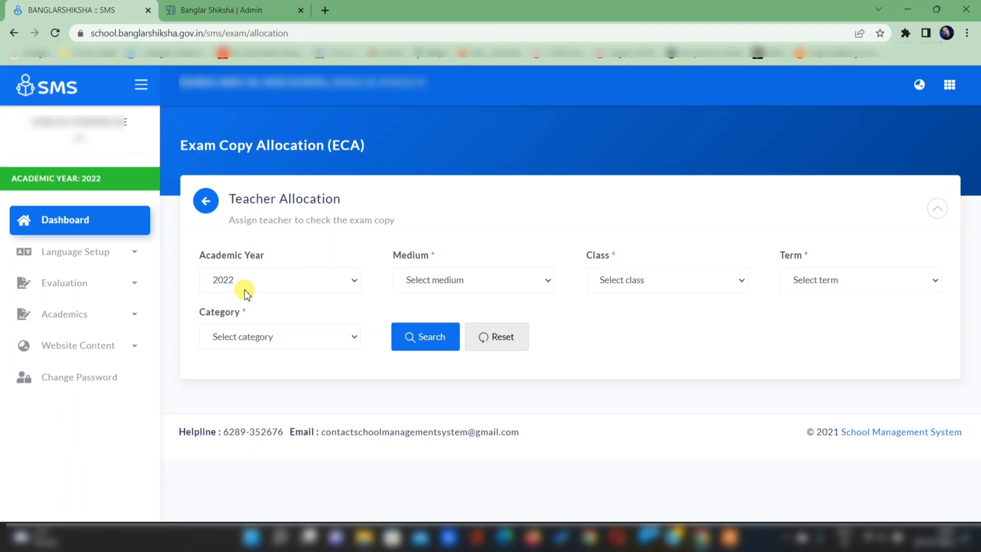
click(432, 282)
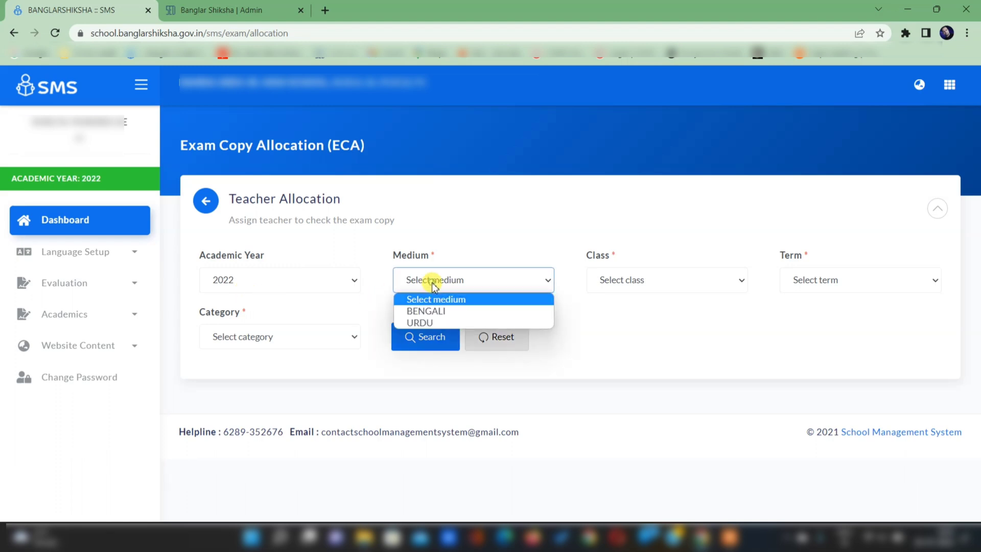
click(441, 312)
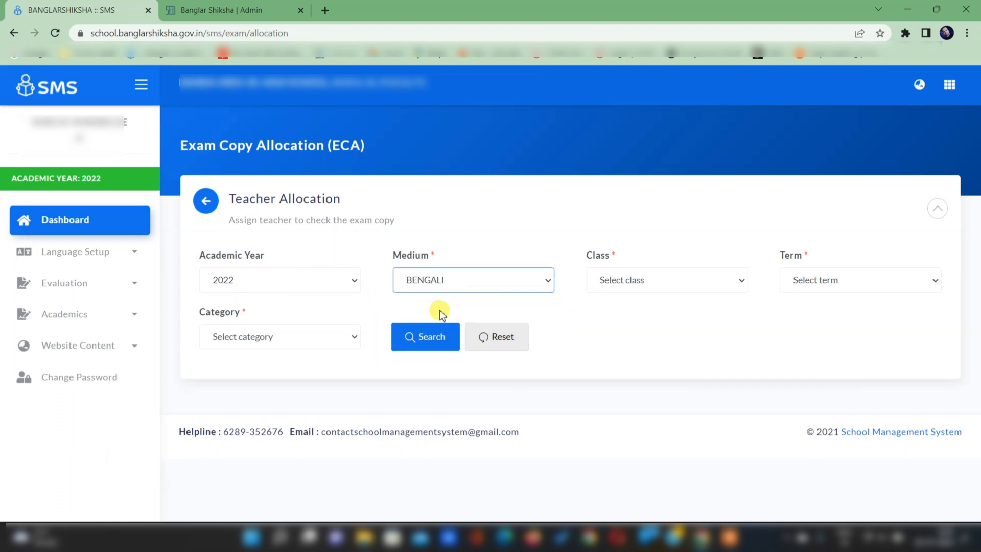
click(645, 282)
click(643, 308)
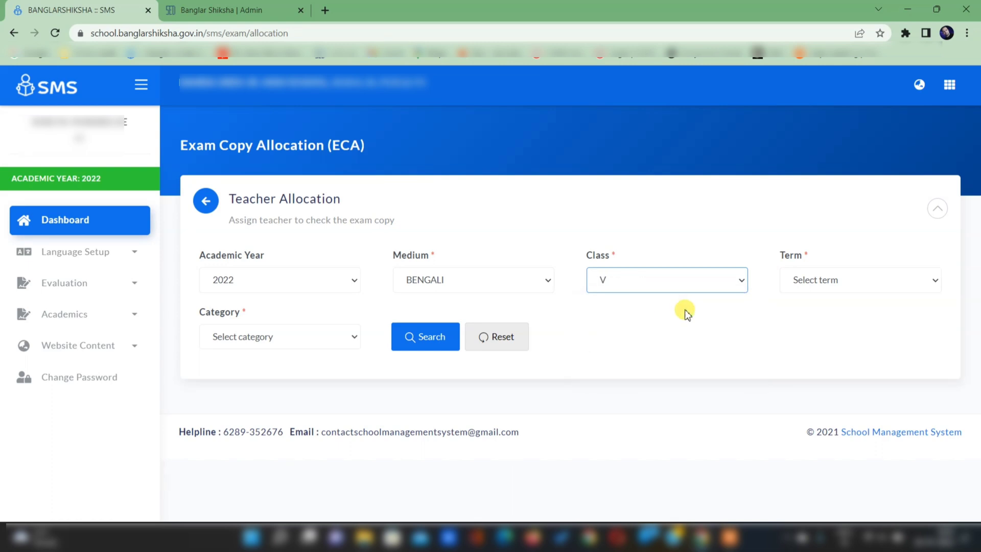
click(818, 284)
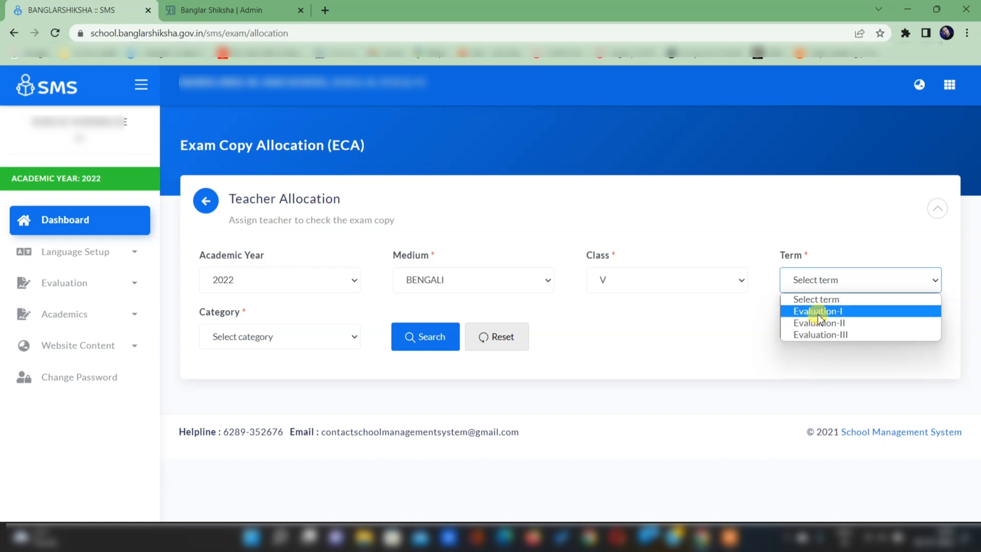
click(817, 313)
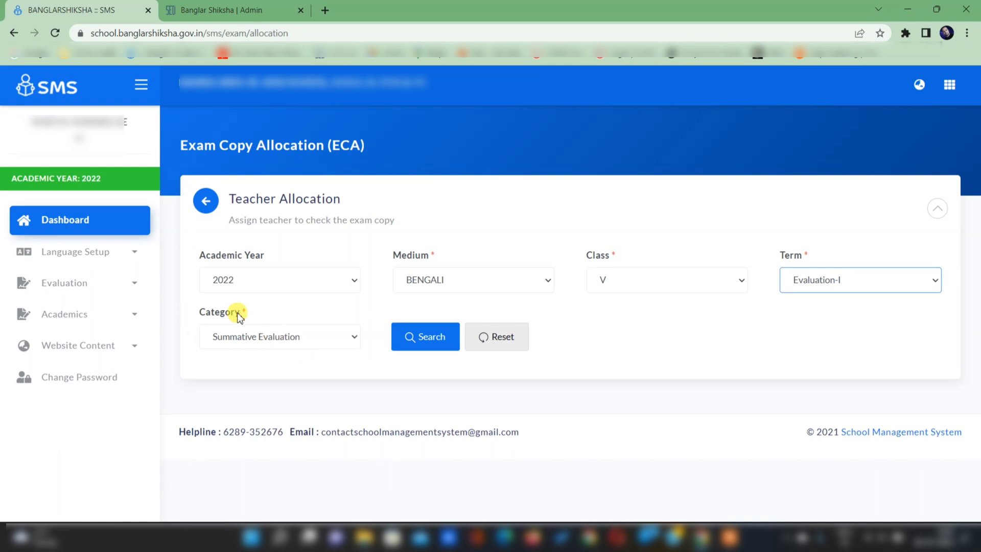
click(256, 344)
click(258, 366)
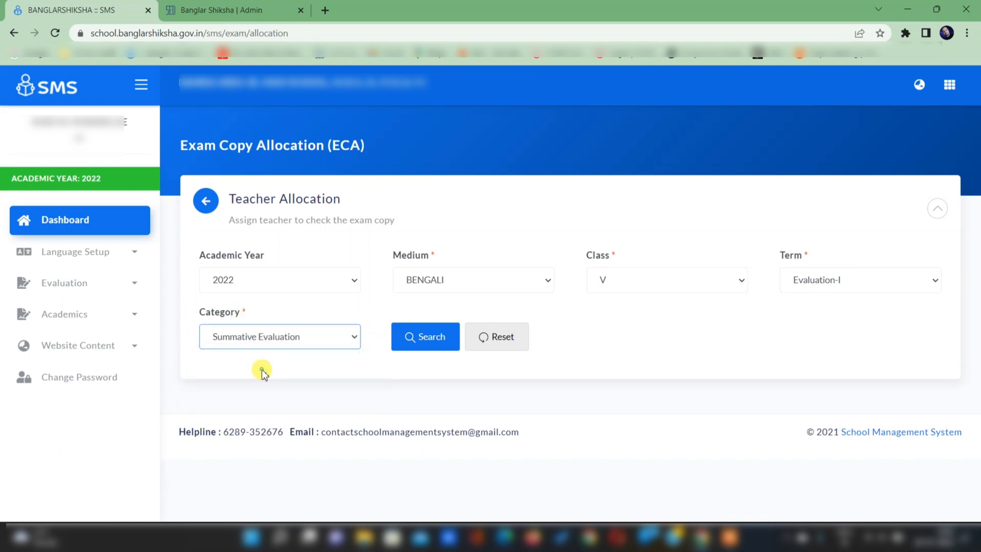
click(428, 338)
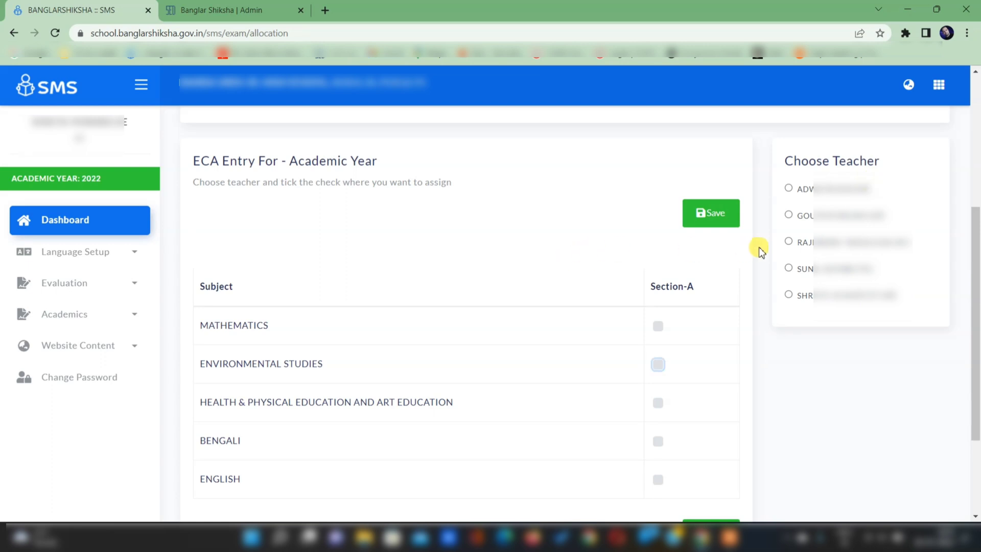
- Assign the last listed teacher to Environmental Studies and Mathematics in Section-A, and save the allocation
click(788, 296)
click(658, 364)
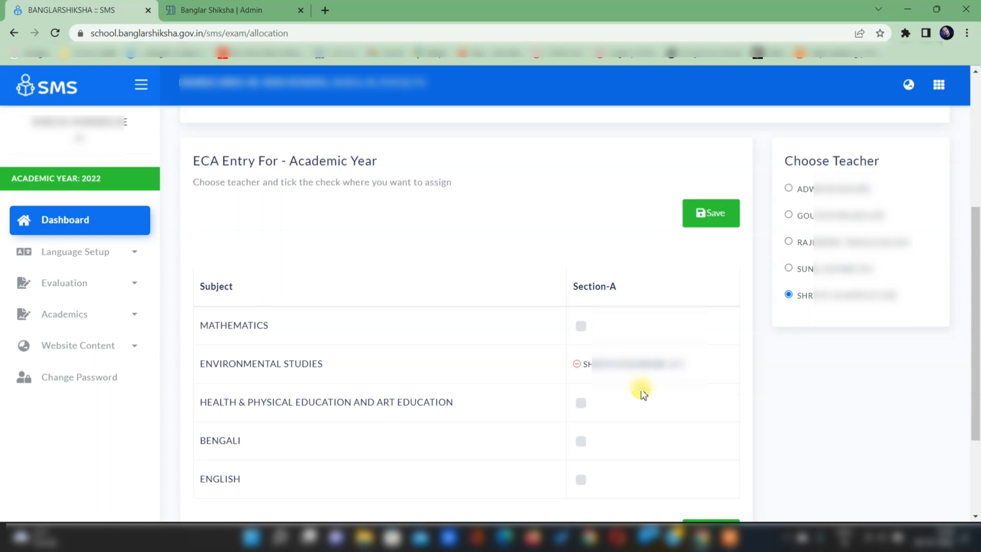
click(581, 327)
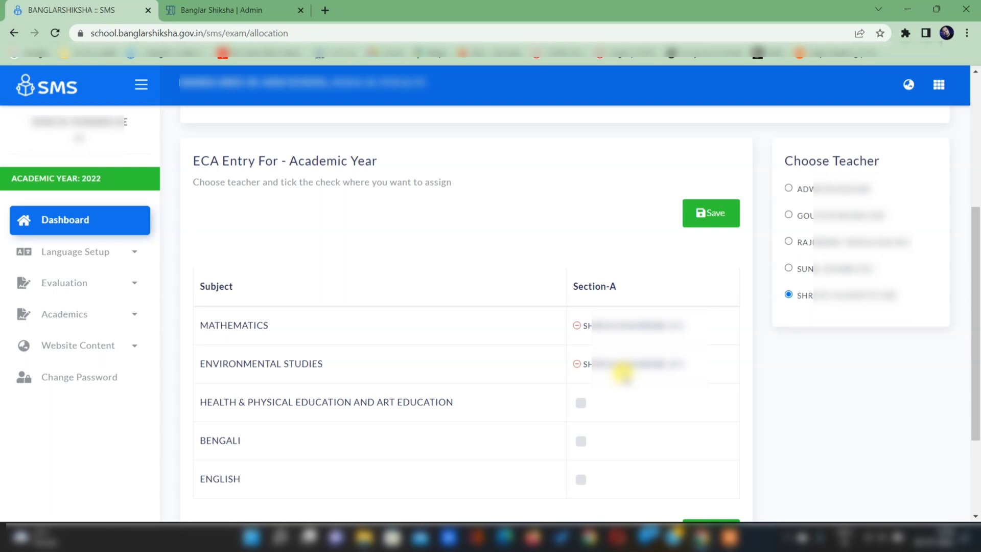
click(705, 213)
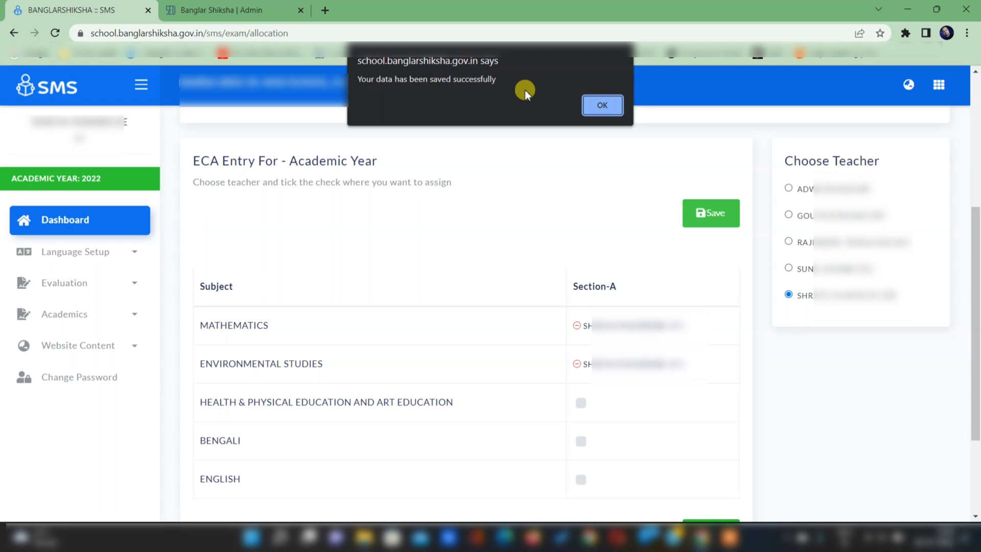
click(597, 104)
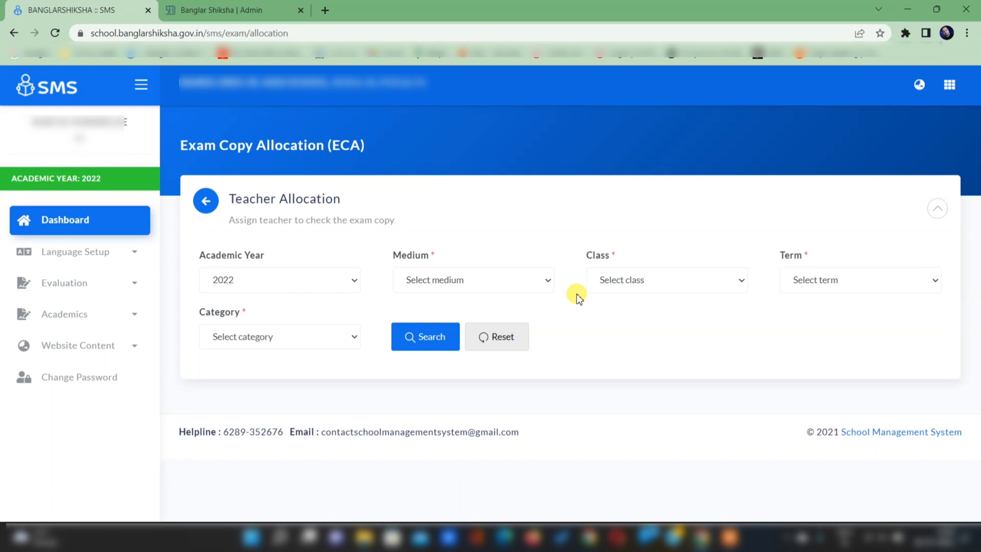
- Search the teacher allocation for medium BENGALI, class VI, term Evaluation-I and category Summative Evaluation, and review the subject list
click(441, 279)
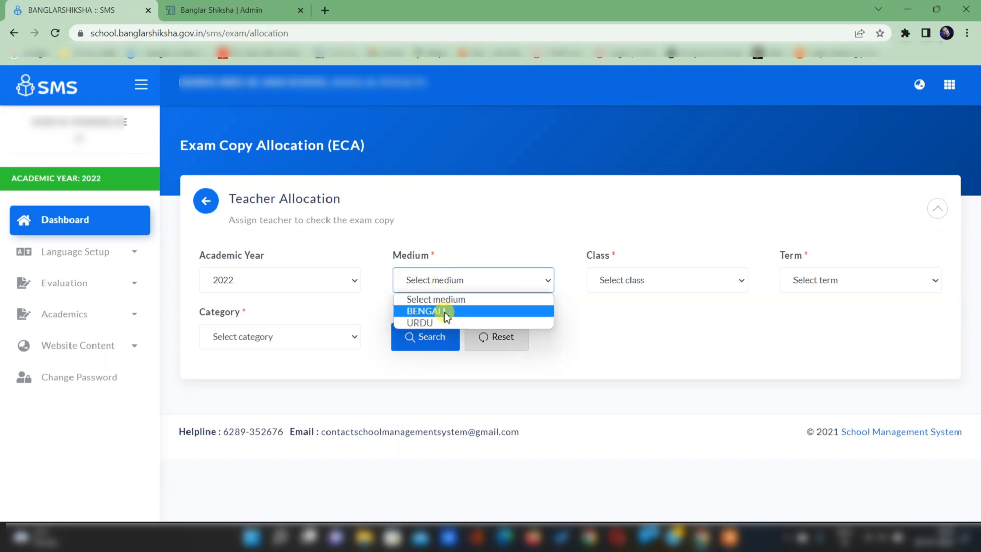
click(446, 315)
click(642, 285)
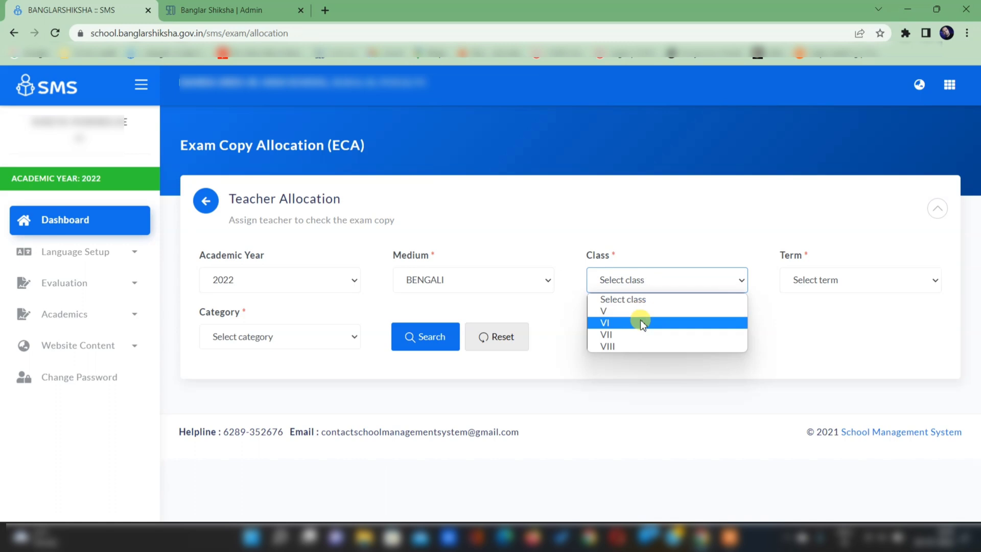
click(640, 323)
click(815, 279)
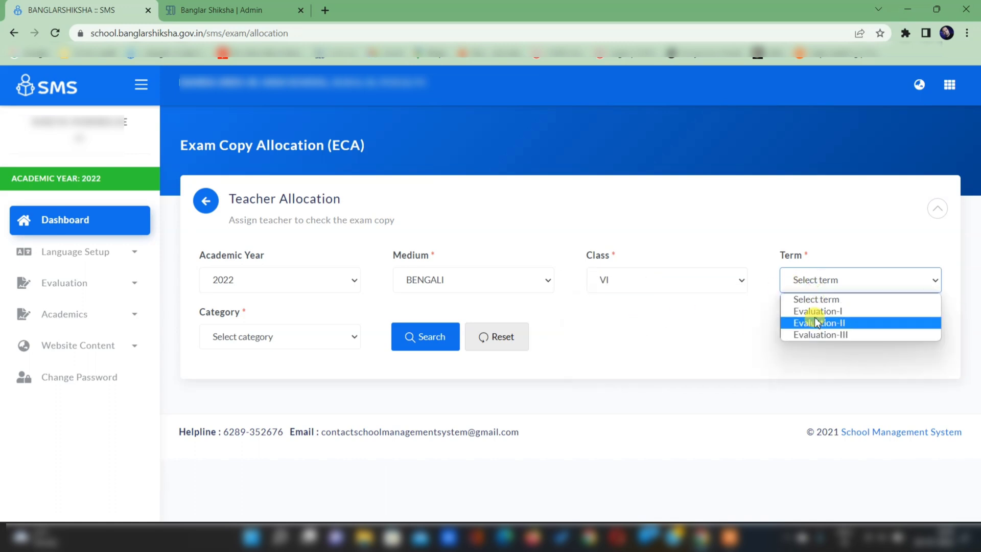
click(813, 311)
click(244, 336)
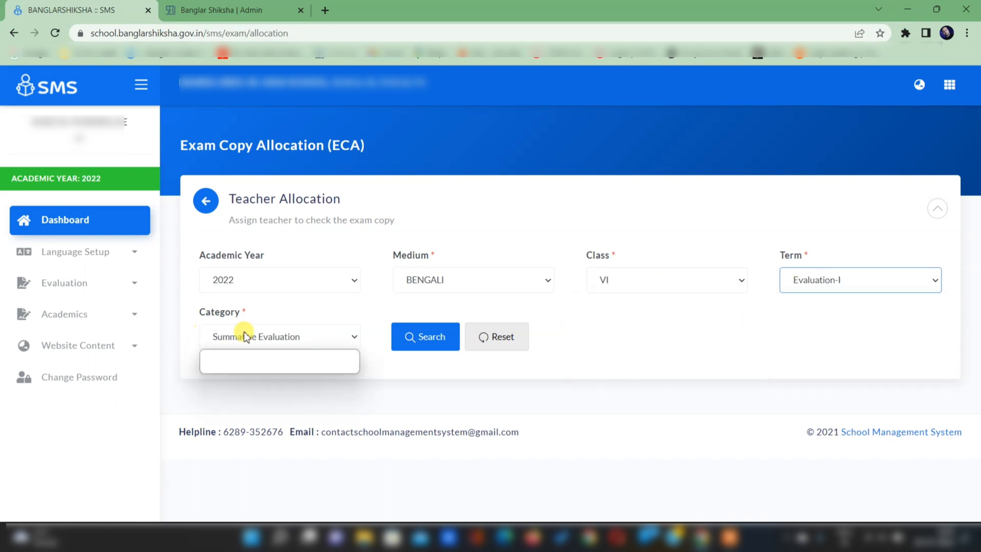
click(240, 367)
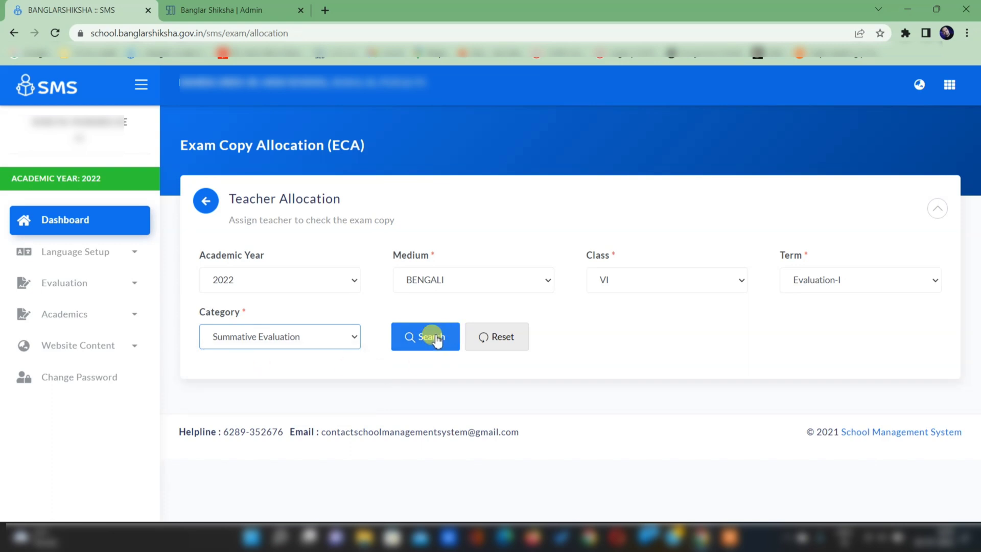
click(437, 338)
scroll(565, 304, down, 4)
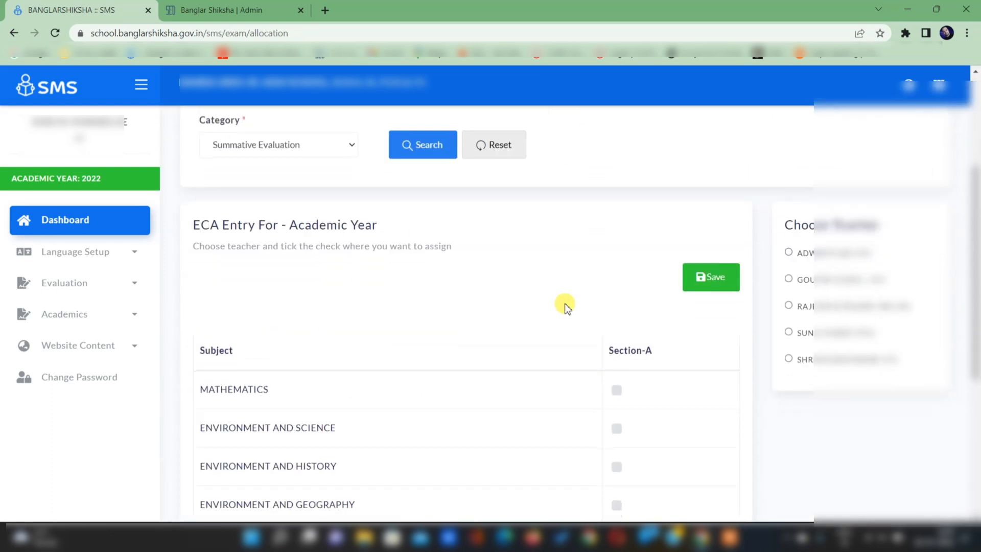
scroll(566, 305, down, 5)
scroll(565, 304, up, 5)
scroll(565, 304, up, 4)
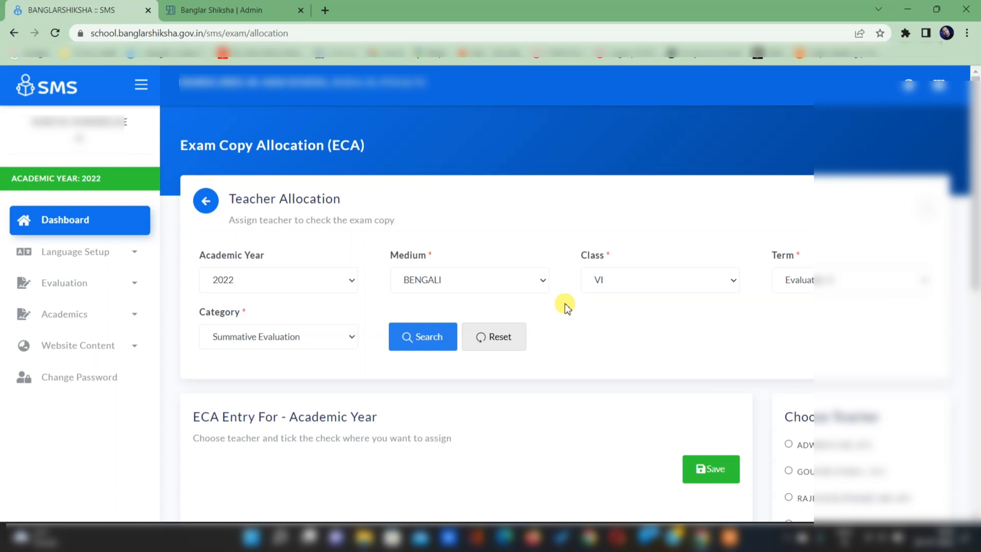
- Open the summative marks entry and choose medium BENGALI and class V
click(89, 291)
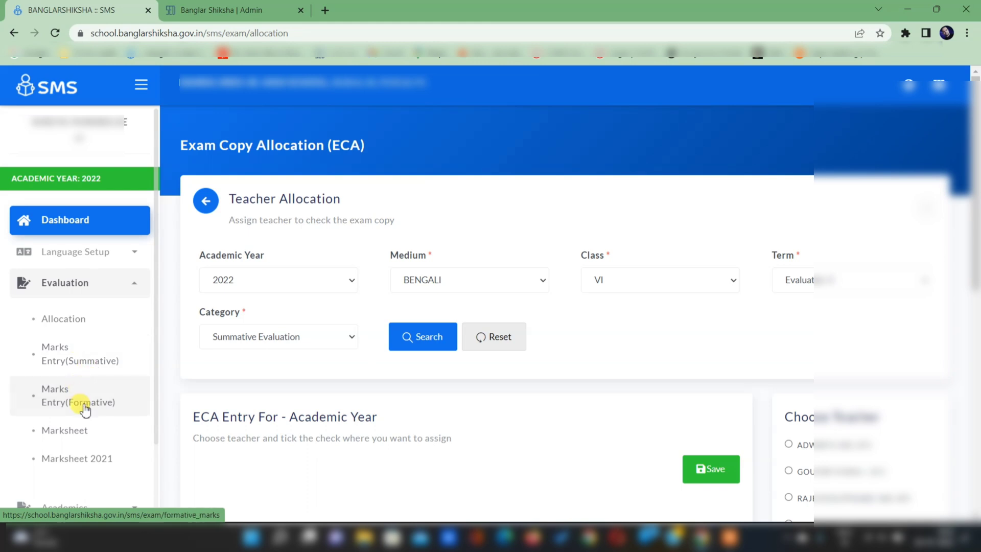
click(74, 363)
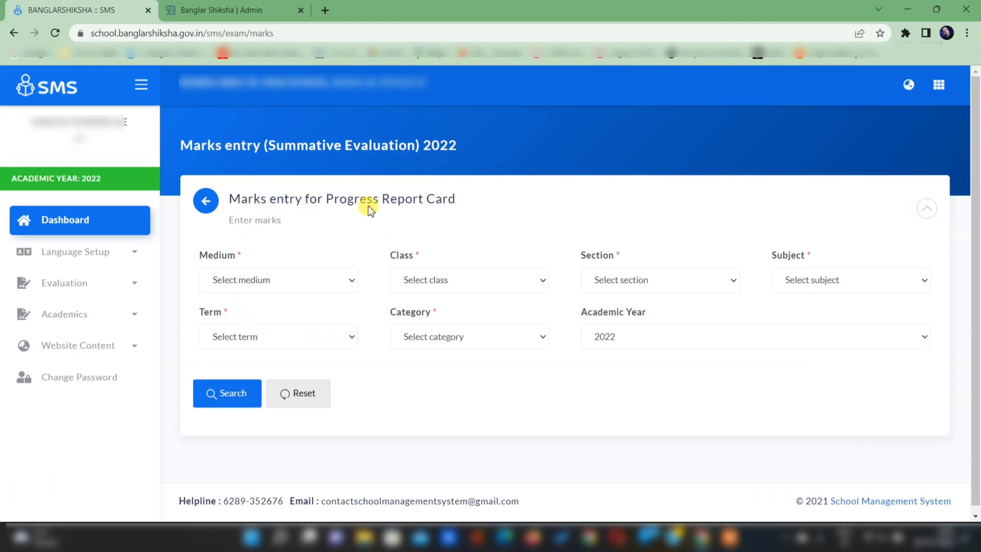
click(241, 278)
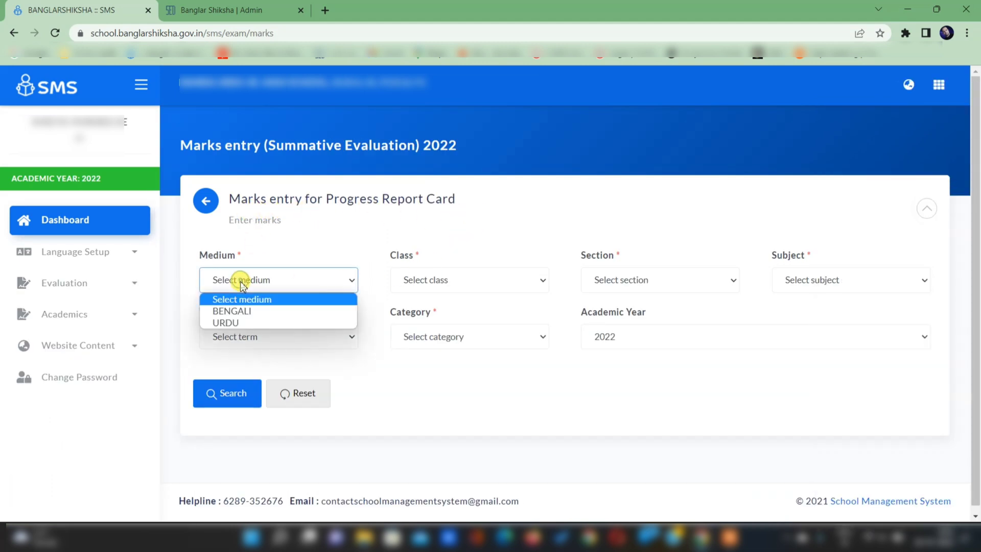
click(244, 300)
click(241, 279)
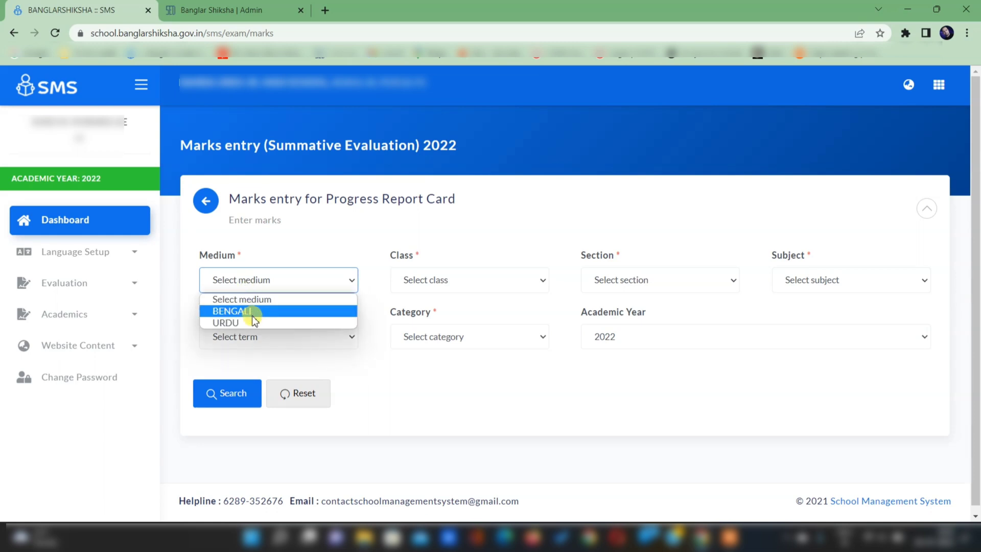
click(254, 312)
click(427, 281)
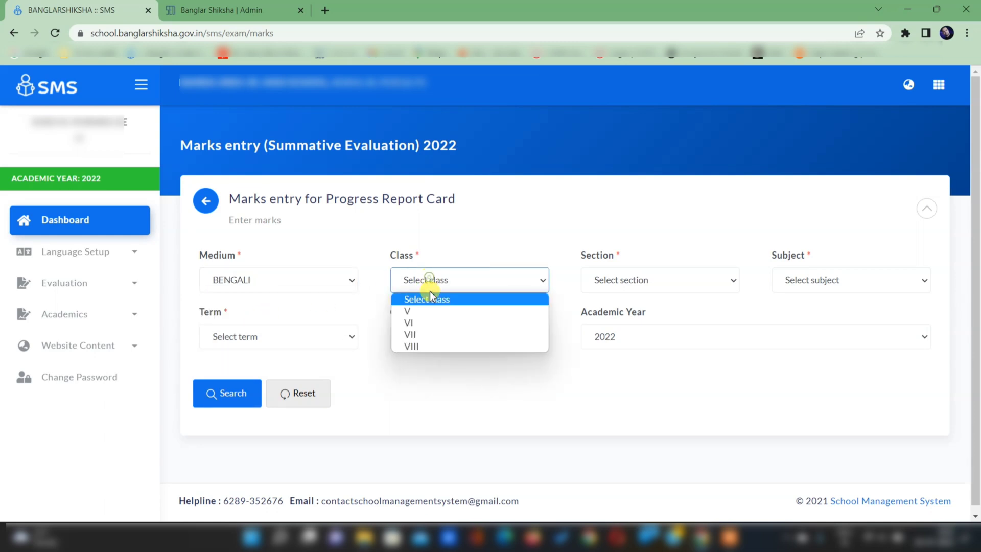
click(430, 310)
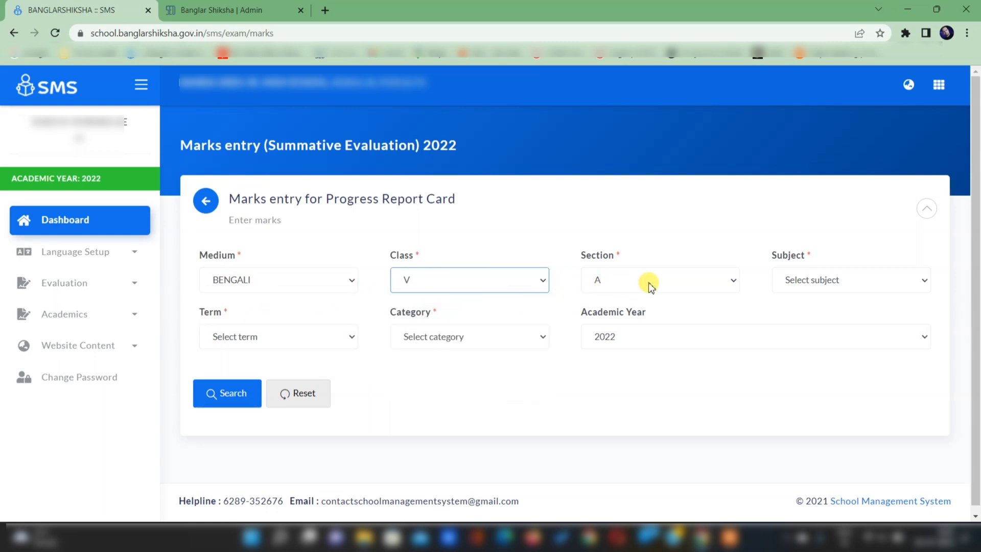
- Choose subject MATHEMATICS, term Evaluation-I and category Summative Evaluation, and search for the class V marks list
click(822, 280)
click(760, 310)
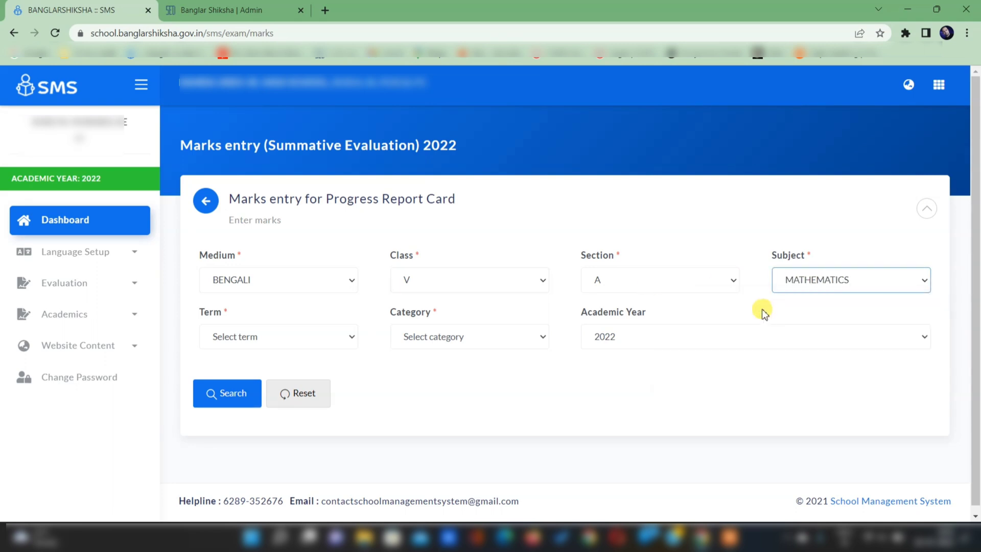
click(263, 338)
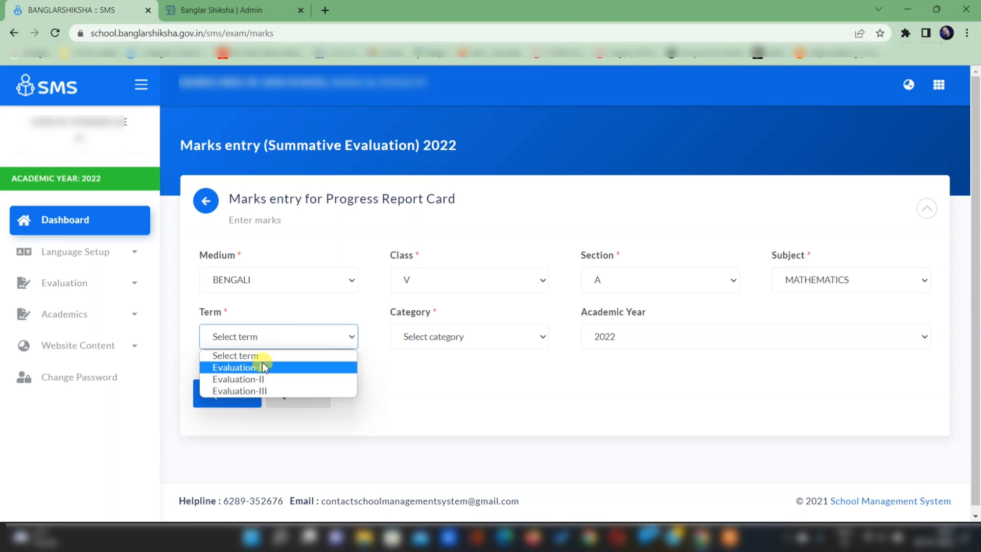
click(263, 366)
click(446, 337)
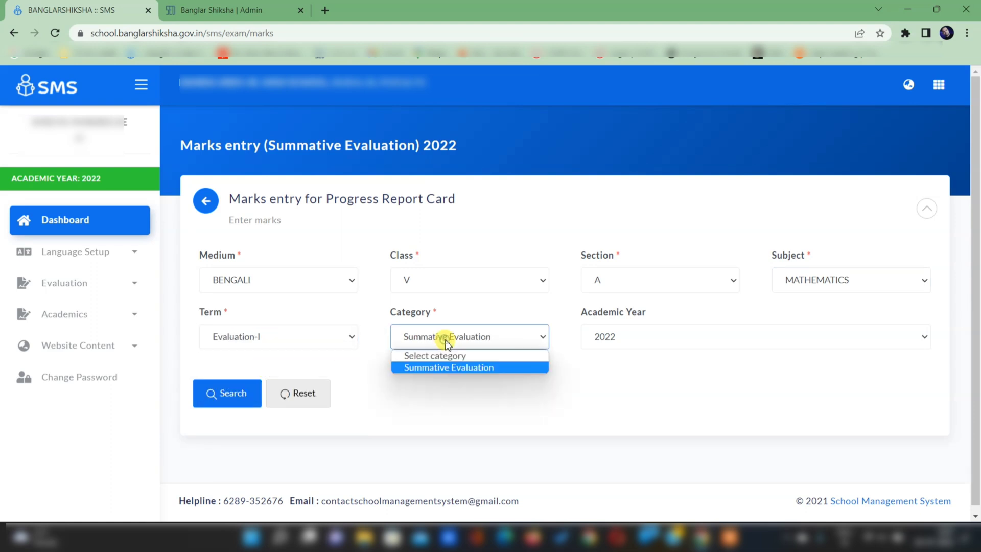
click(445, 366)
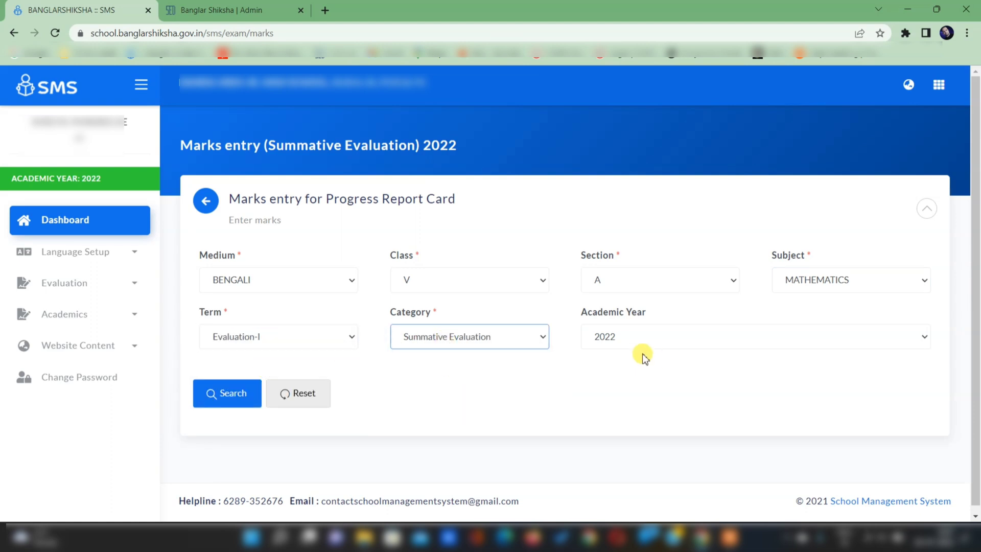
click(221, 400)
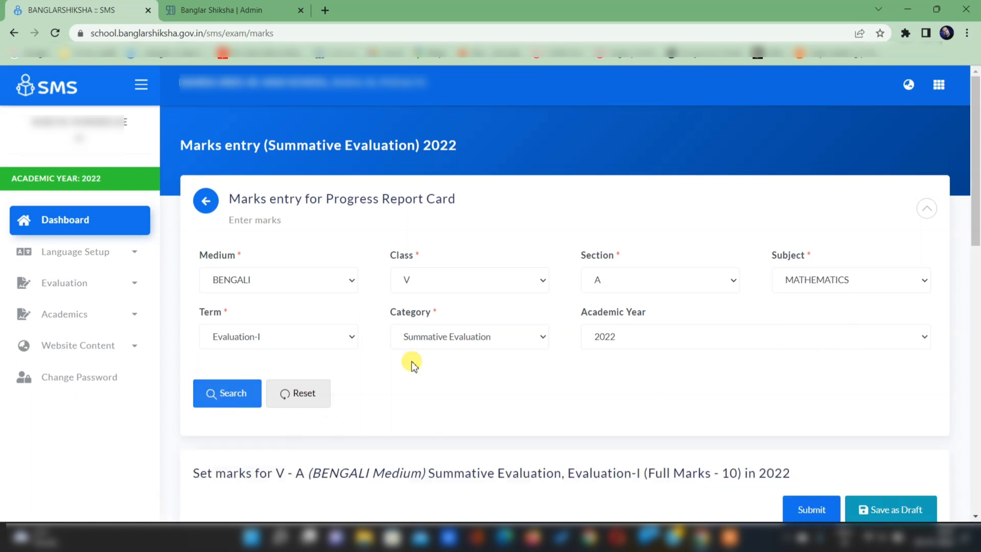
- Mark roll number 1 as absent in the Mathematics summative marks list and try to submit the marks
scroll(577, 281, down, 7)
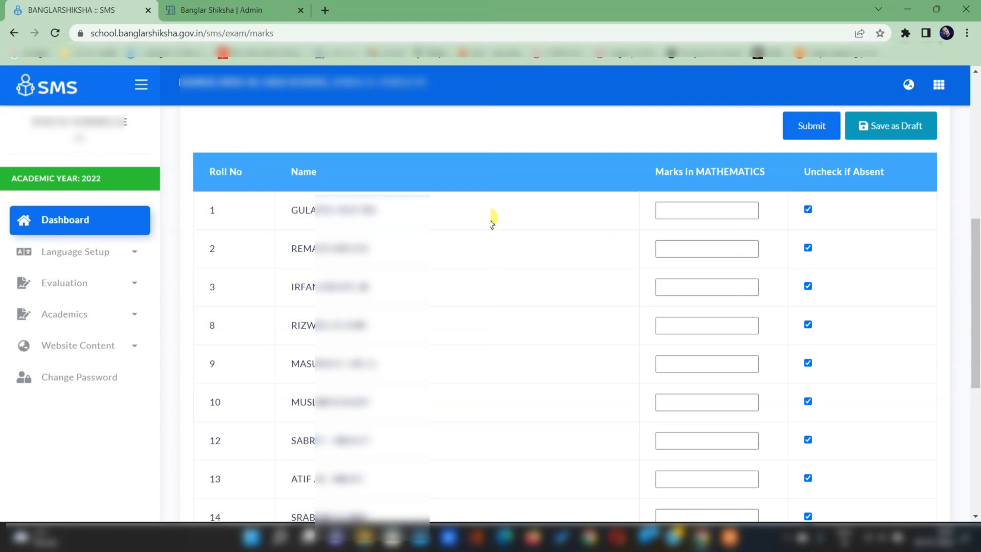
click(807, 210)
scroll(498, 352, down, 6)
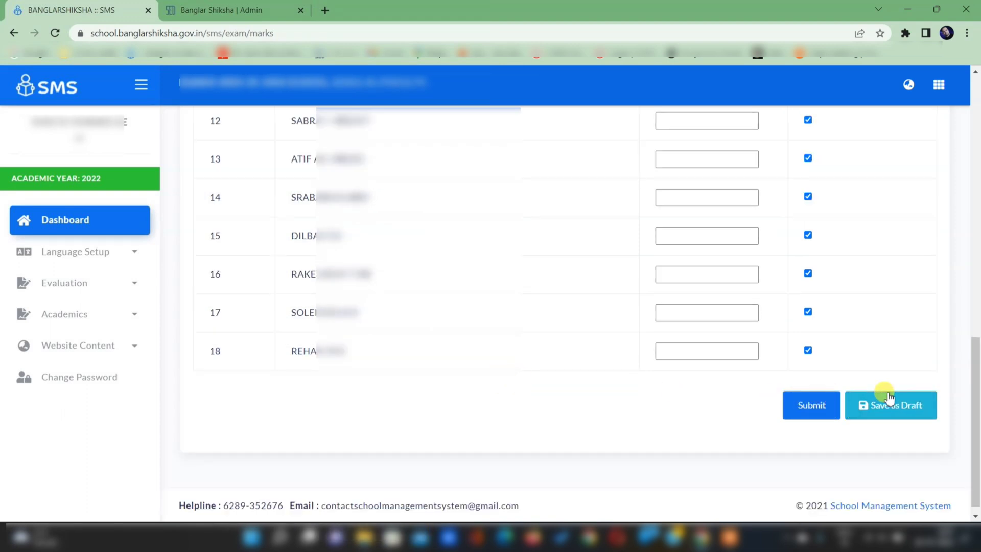
click(809, 407)
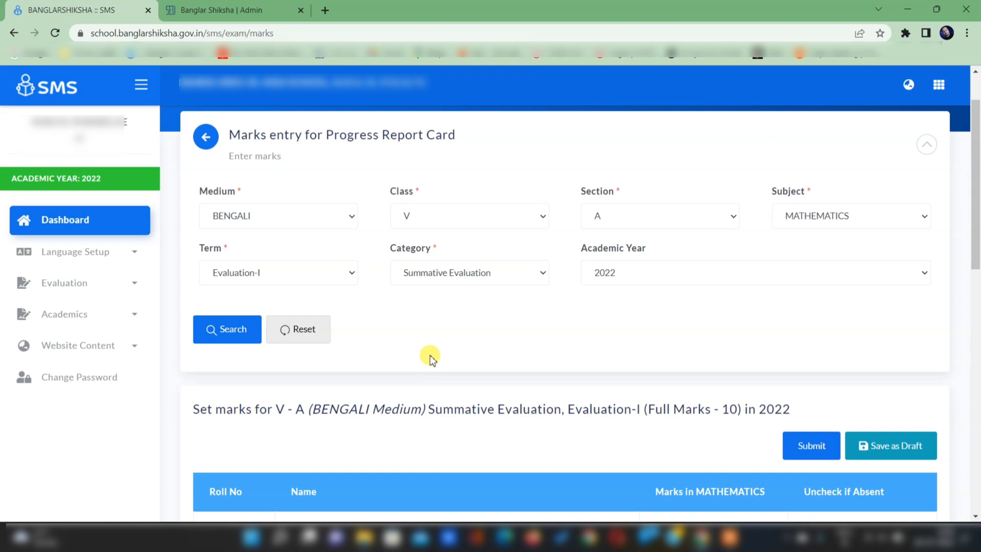
- Open the formative marks entry and choose medium BENGALI and class V
click(60, 289)
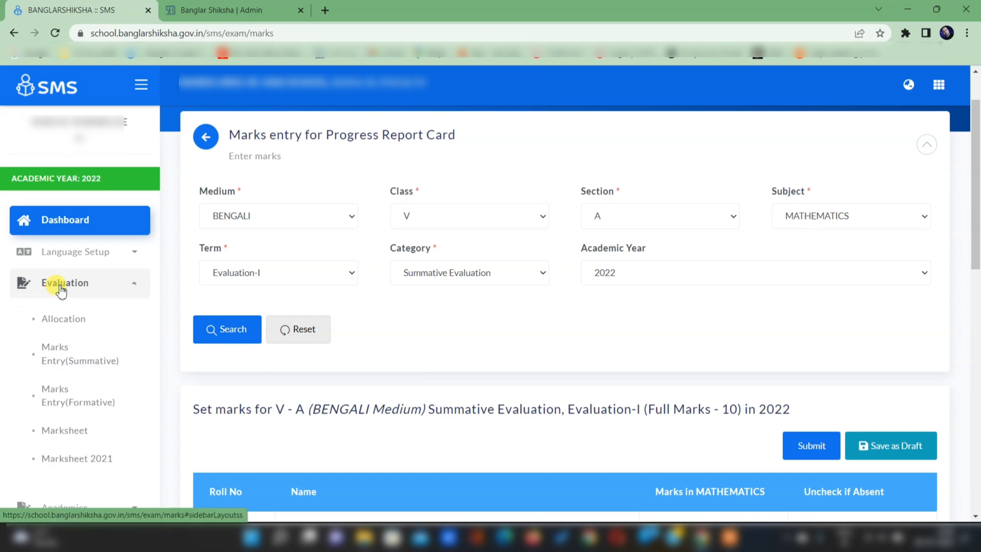
click(62, 404)
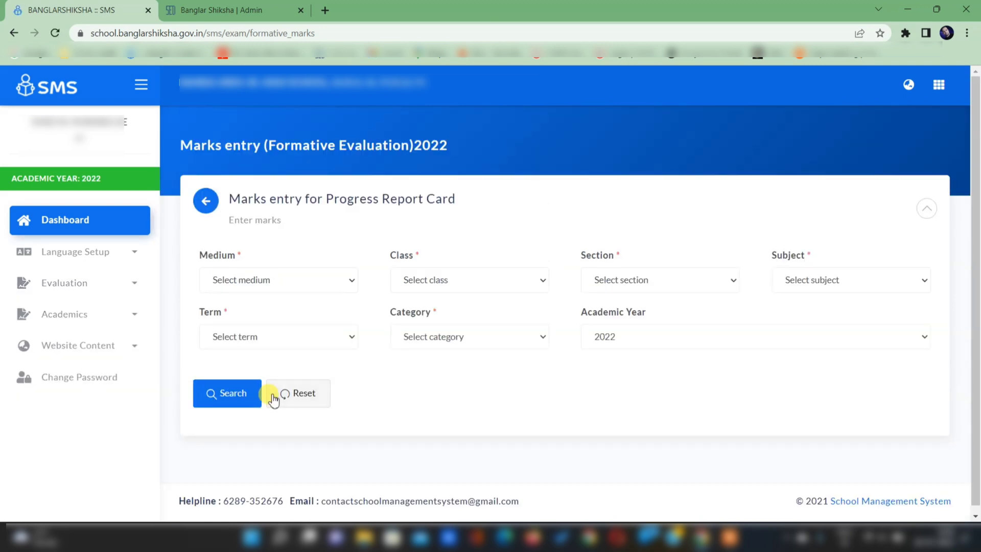
click(250, 280)
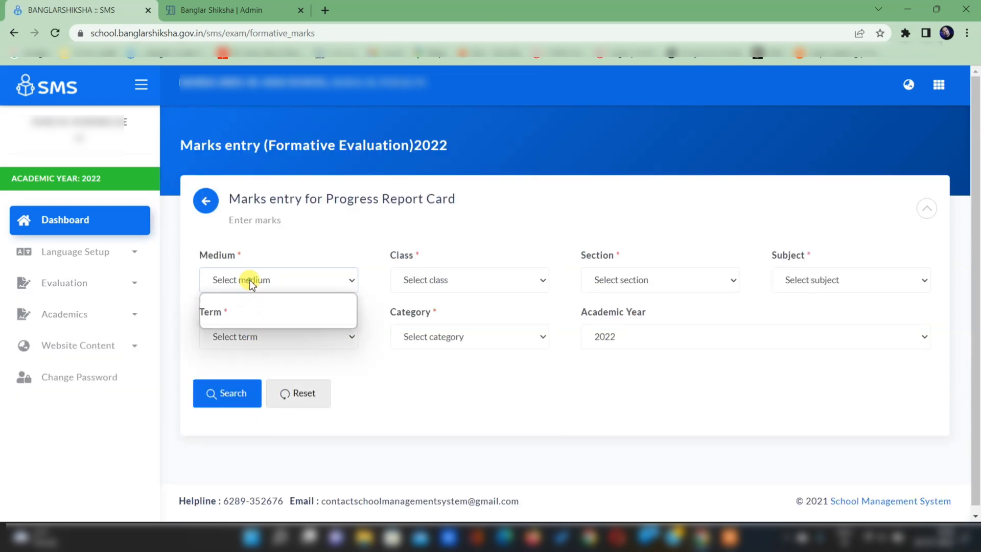
click(252, 311)
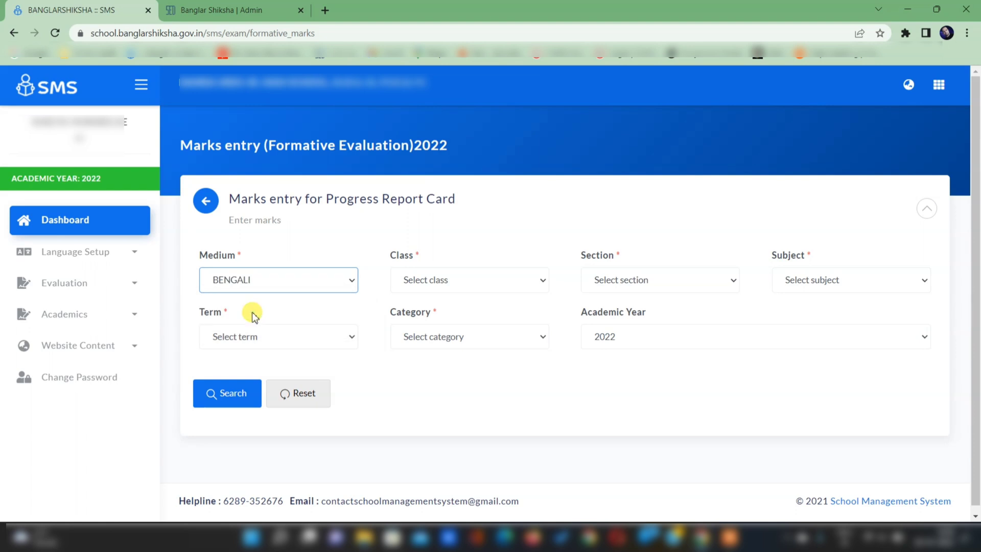
click(404, 286)
click(413, 316)
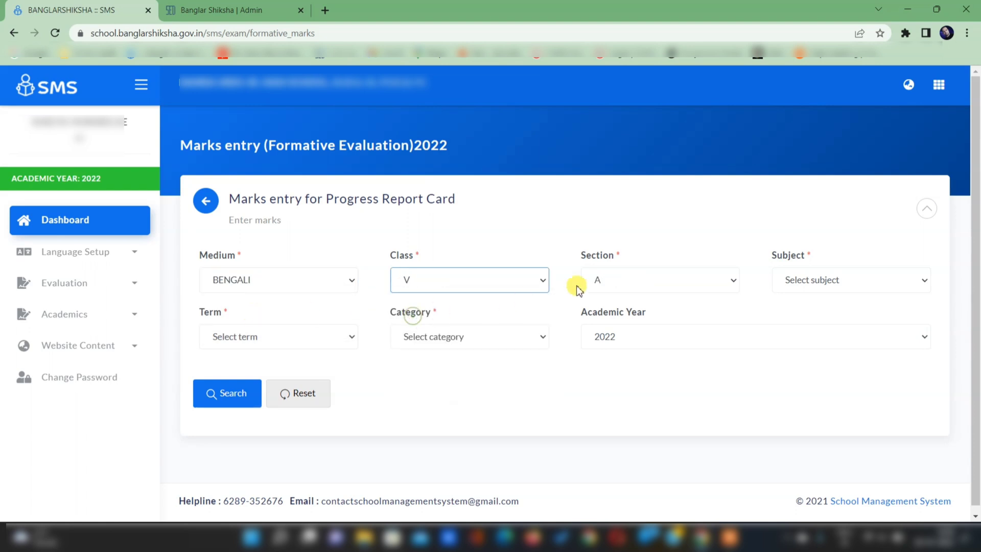
- Search with subject MATHEMATICS, term Evaluation-I and category Formative Evaluation, and review the students' formative marks fields
click(799, 280)
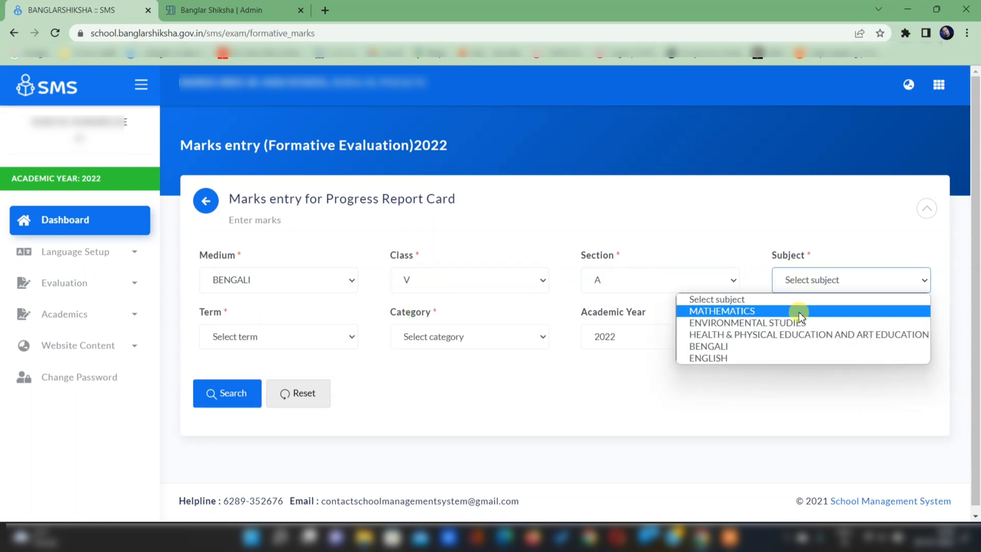
click(799, 311)
click(276, 341)
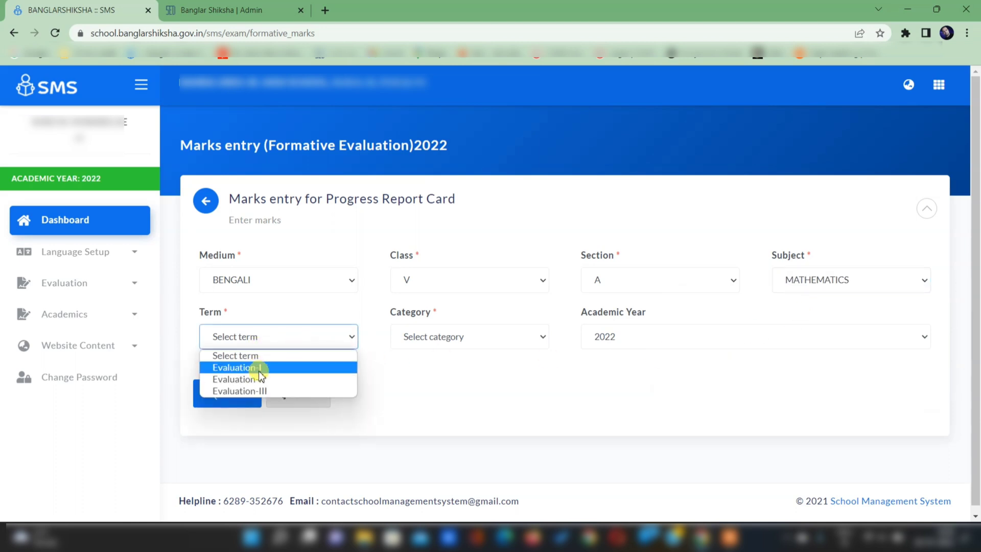
click(260, 369)
click(409, 337)
click(428, 366)
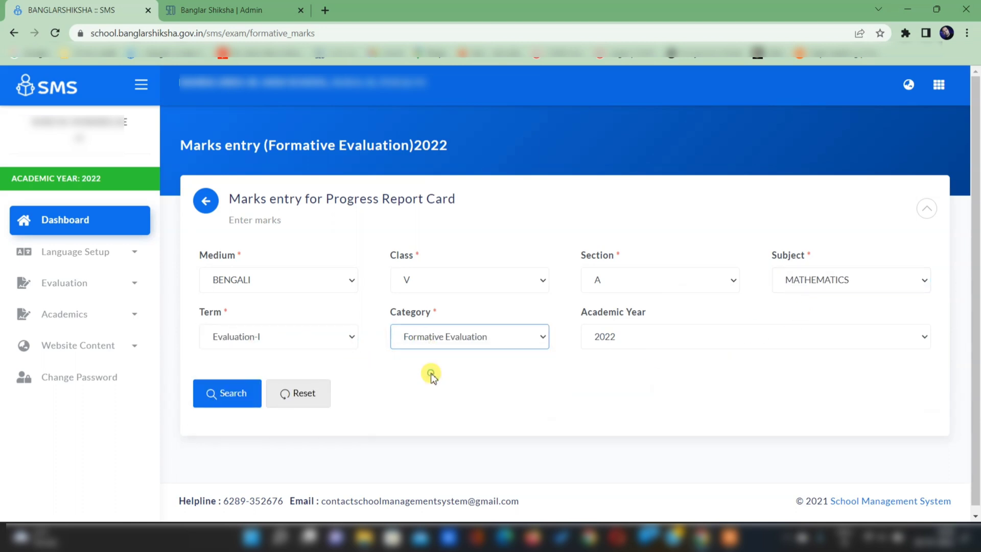
click(219, 392)
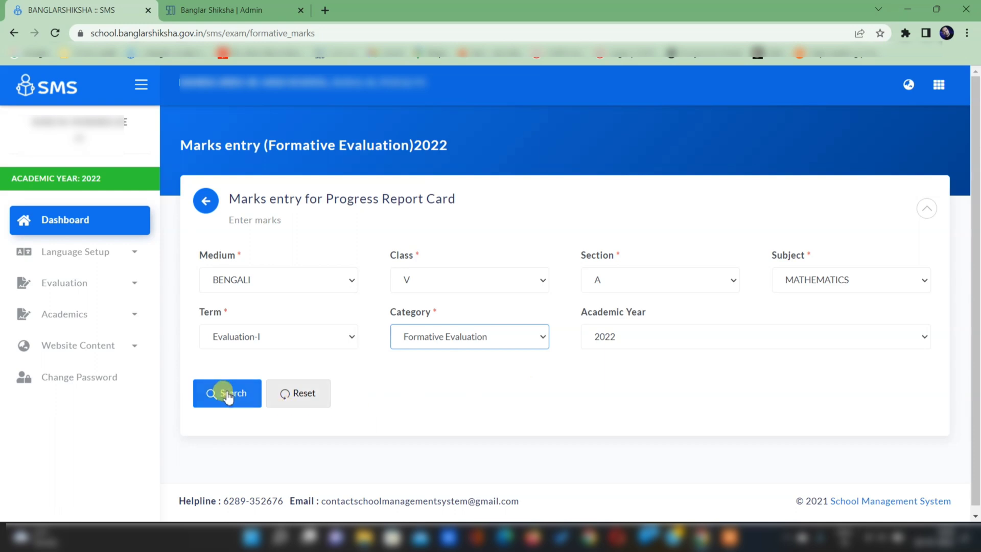
scroll(408, 227, down, 7)
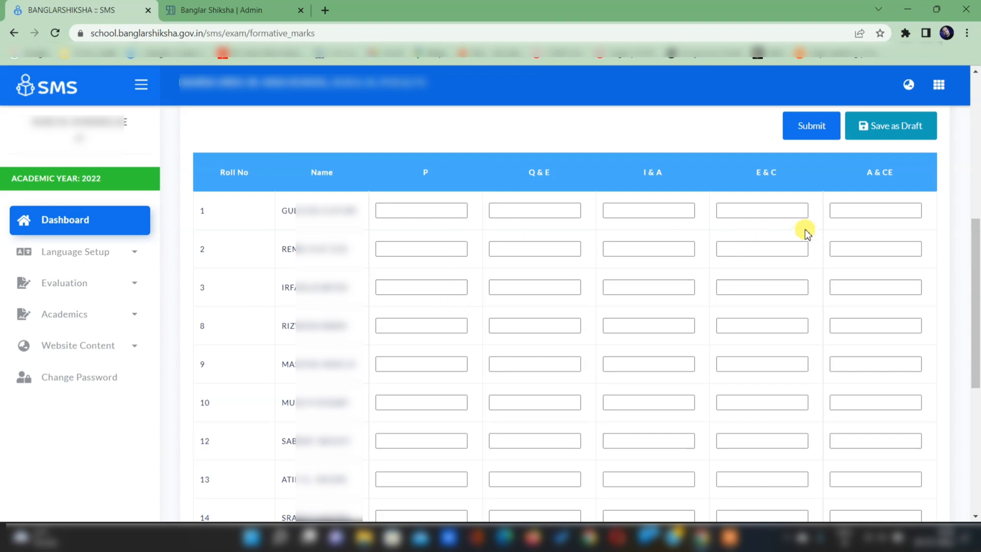
scroll(832, 220, down, 5)
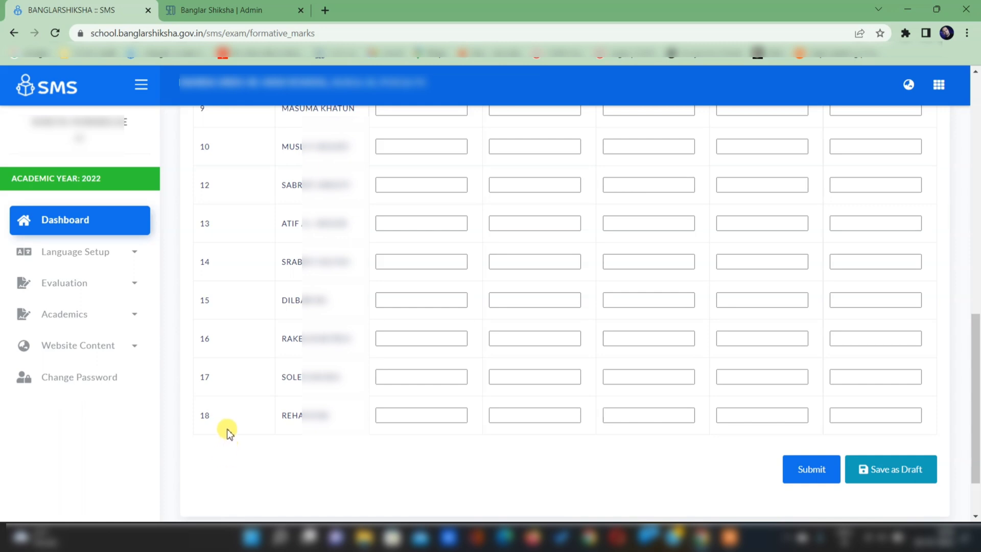
- Open the 2022 student marksheets and search for medium BENGALI, class V, section A
click(104, 294)
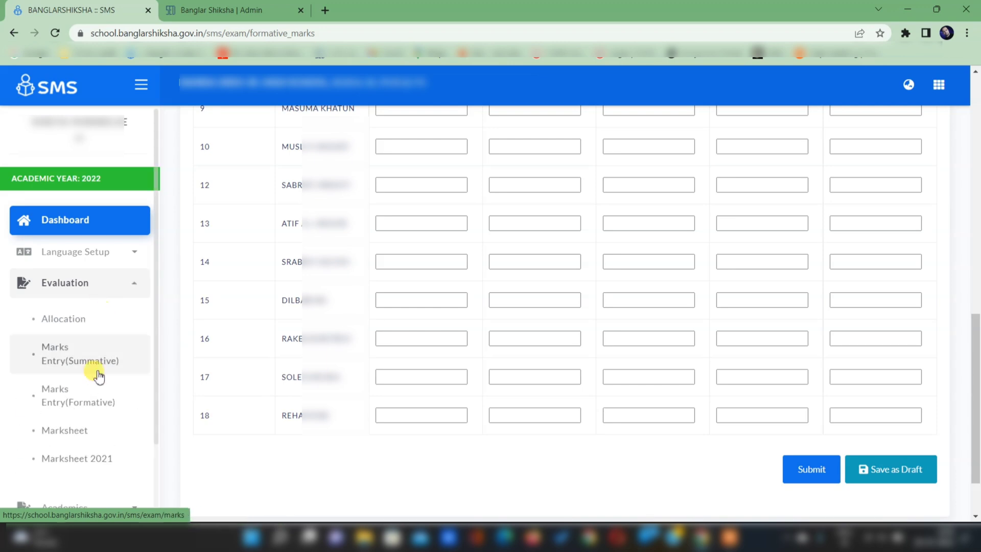
click(65, 432)
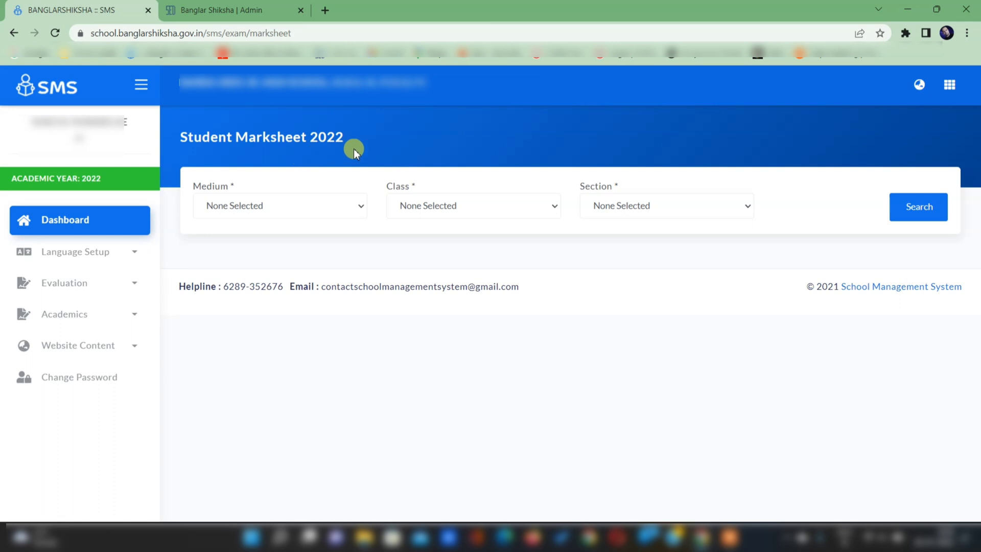
click(227, 207)
click(228, 235)
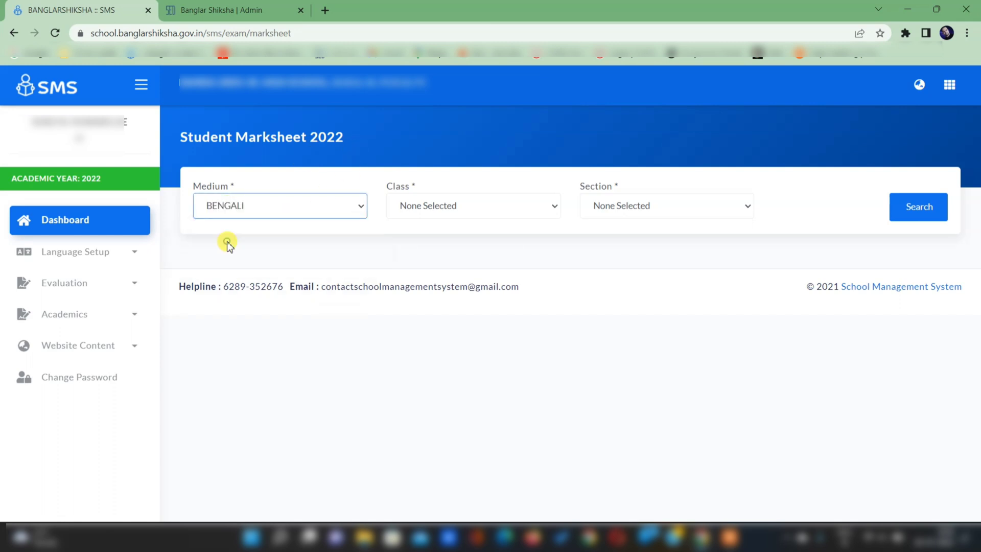
click(420, 210)
click(427, 237)
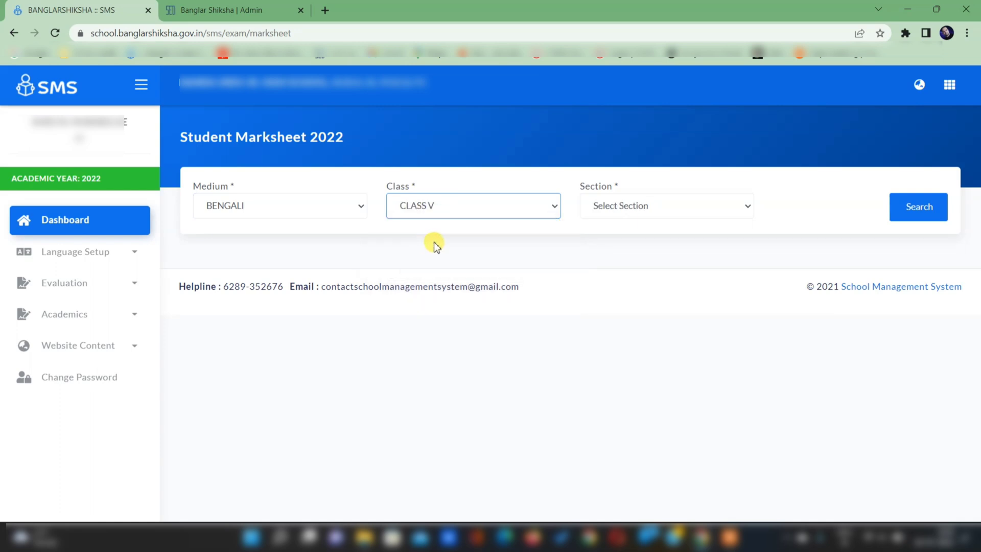
click(657, 209)
click(657, 236)
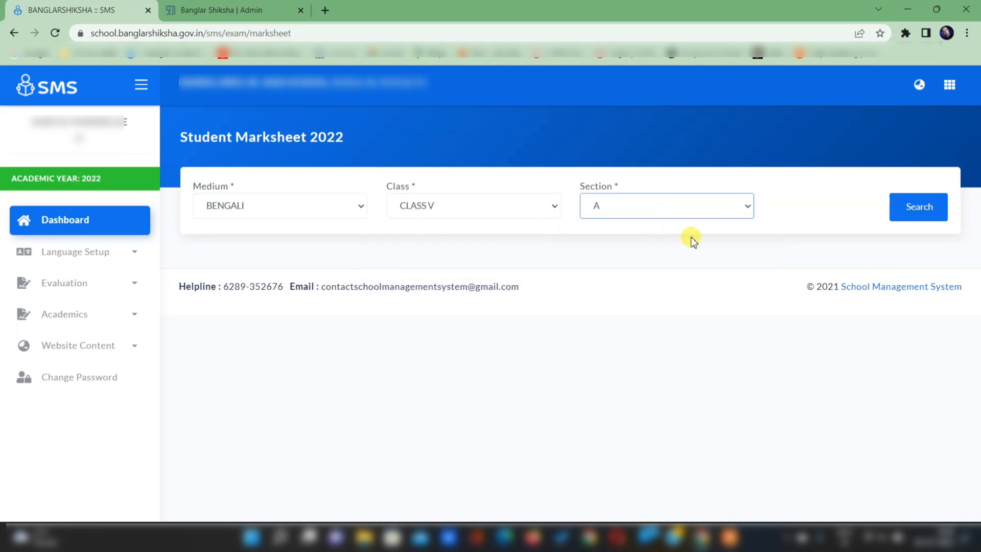
click(927, 207)
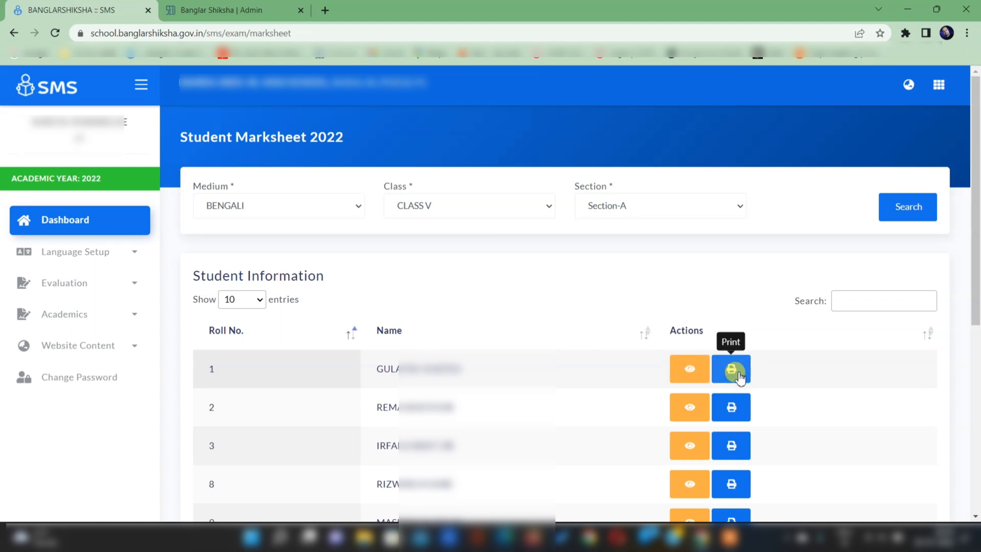
- Preview the progress report card of roll number 1 and print it with Microsoft Print to PDF
click(692, 377)
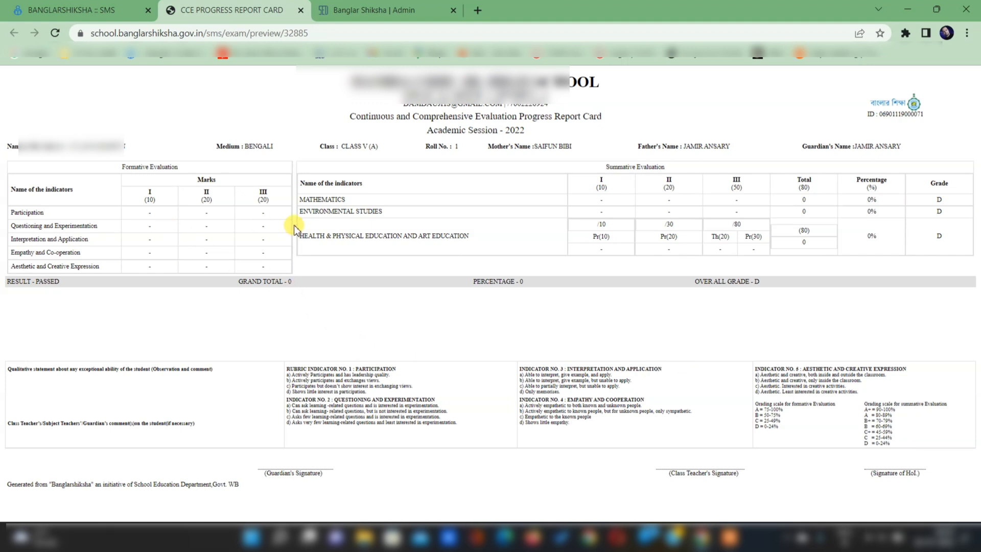
click(105, 10)
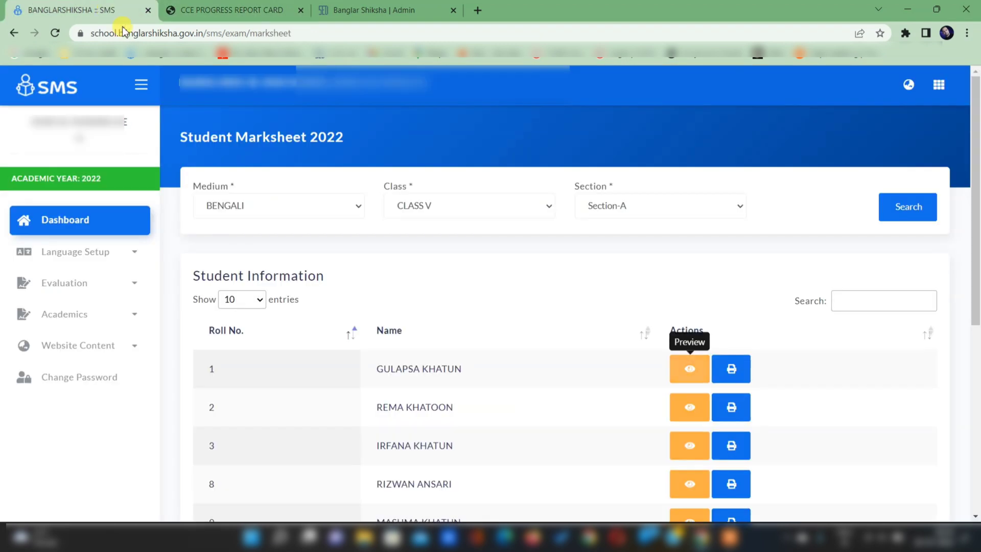
click(732, 370)
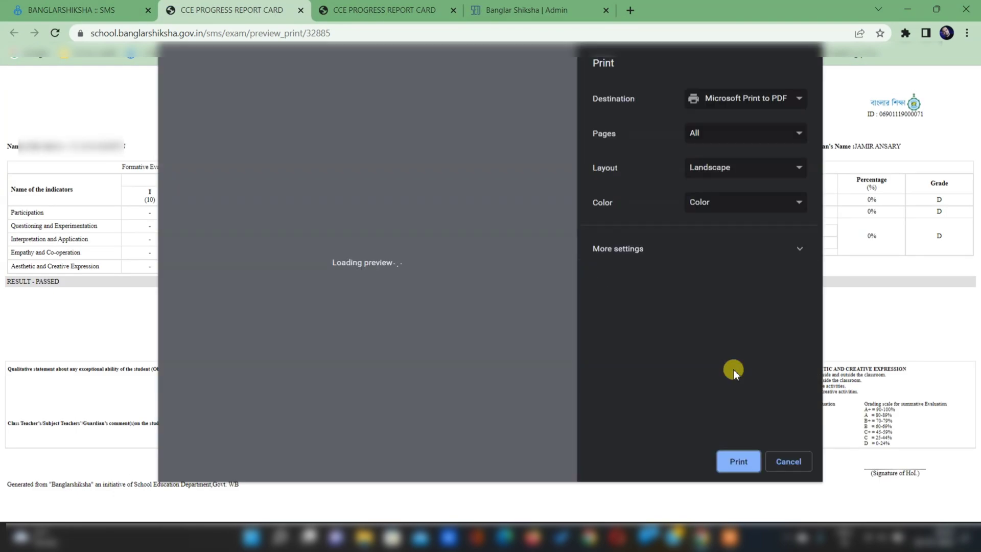
click(738, 461)
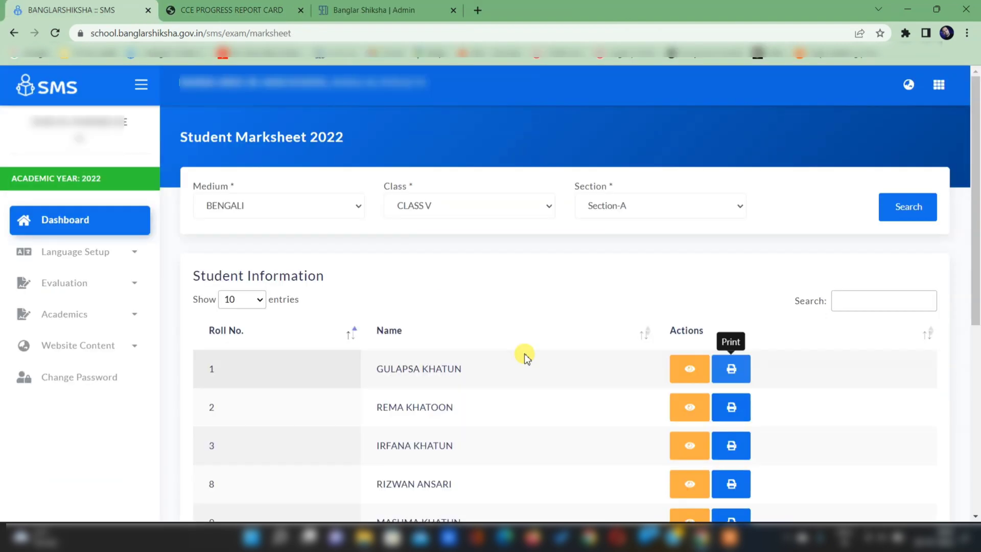